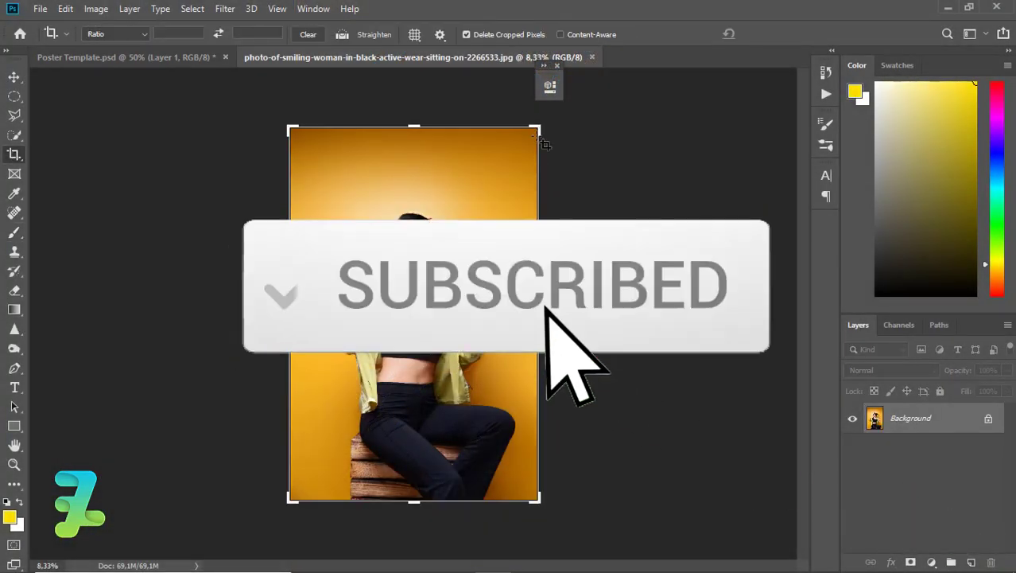
Step: Tighten the crop frame to about 23.944 × 35.875 in around the woman's face and cone
left_click_drag(500, 177, 516, 170)
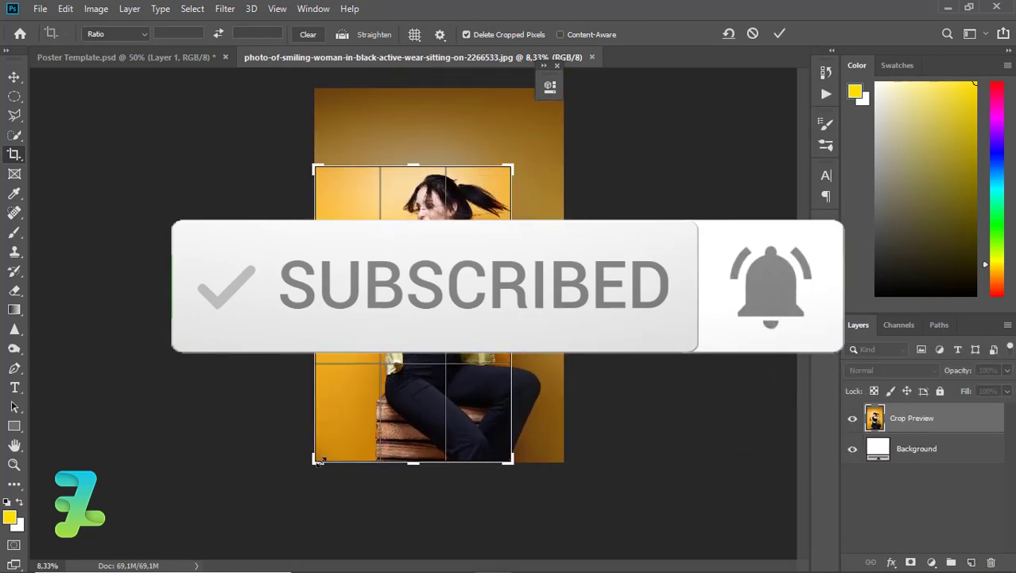
mouse_move(318, 458)
left_mouse_down()
mouse_move(386, 381)
mouse_move(361, 406)
mouse_move(367, 385)
mouse_move(330, 436)
left_mouse_up()
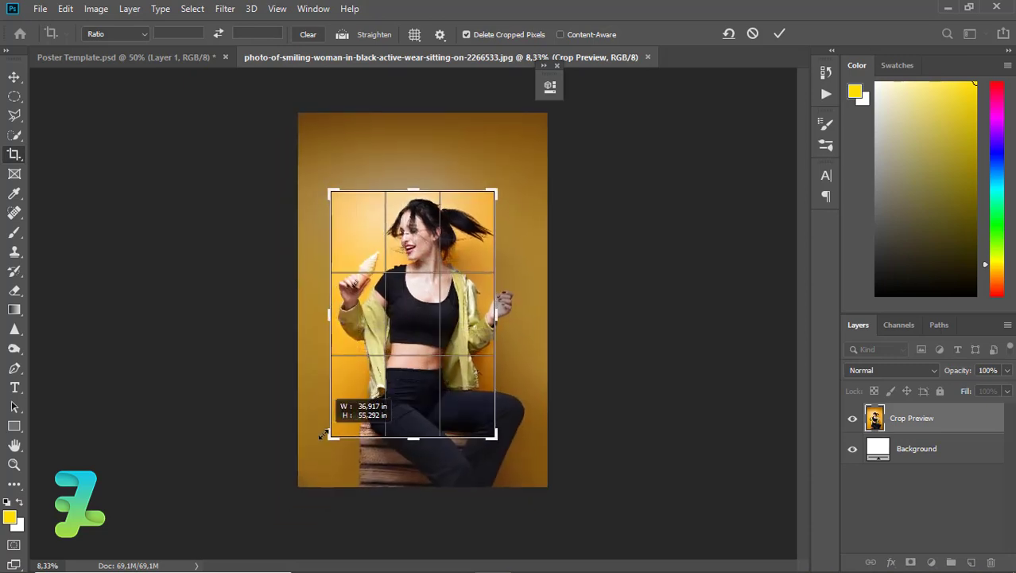
left_click_drag(493, 434, 466, 395)
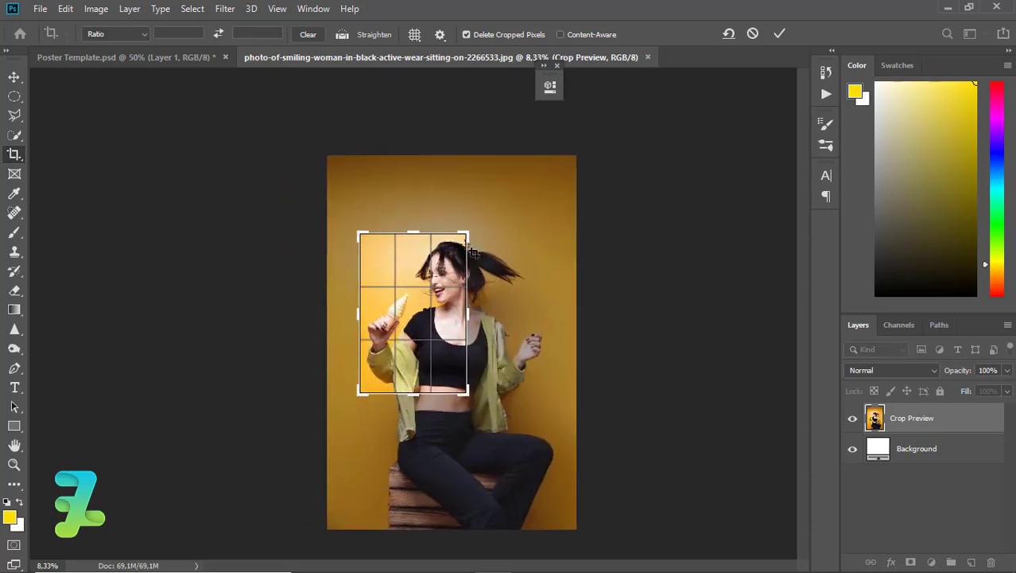
left_click_drag(470, 229, 468, 232)
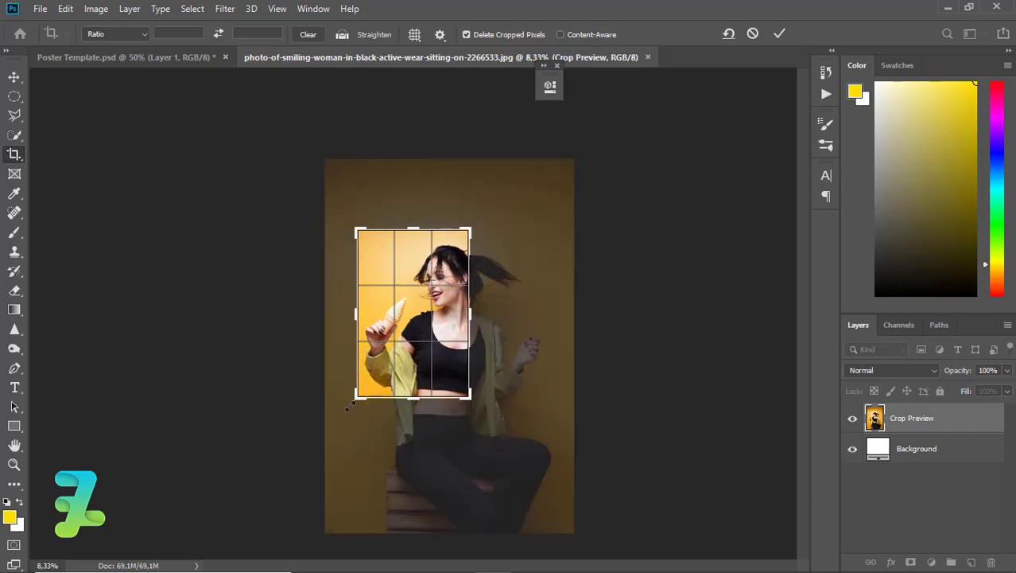
left_click_drag(355, 403, 363, 400)
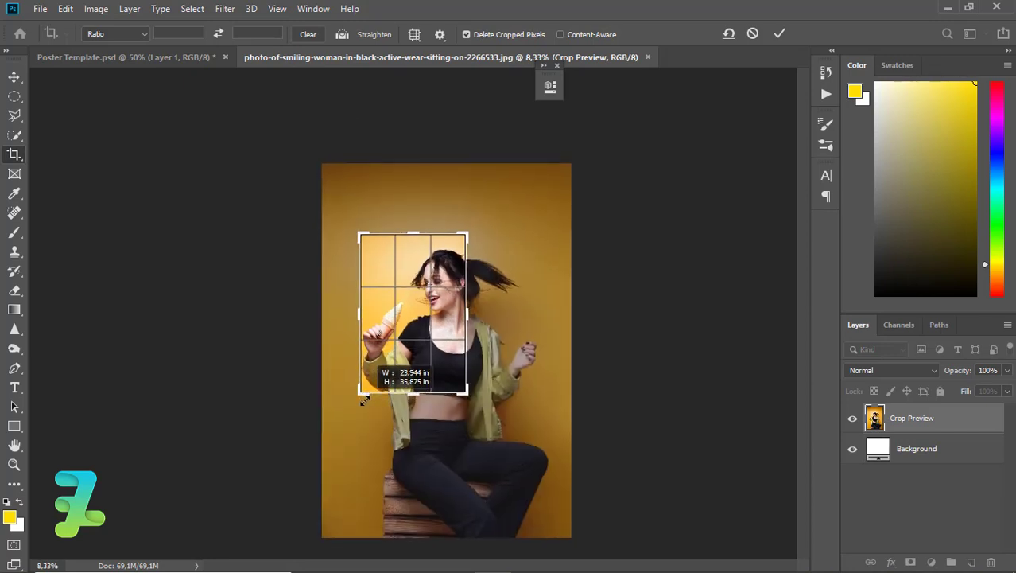
key("Return")
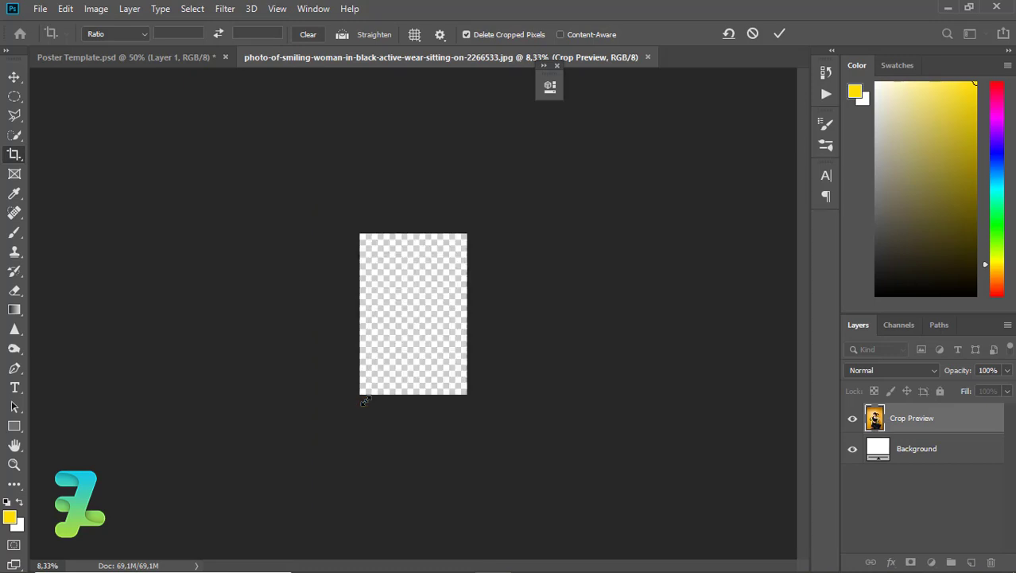
Step: Float the cropped photo, drag it into Poster Template.psd as Layer 2, and re-dock it
left_click(14, 76)
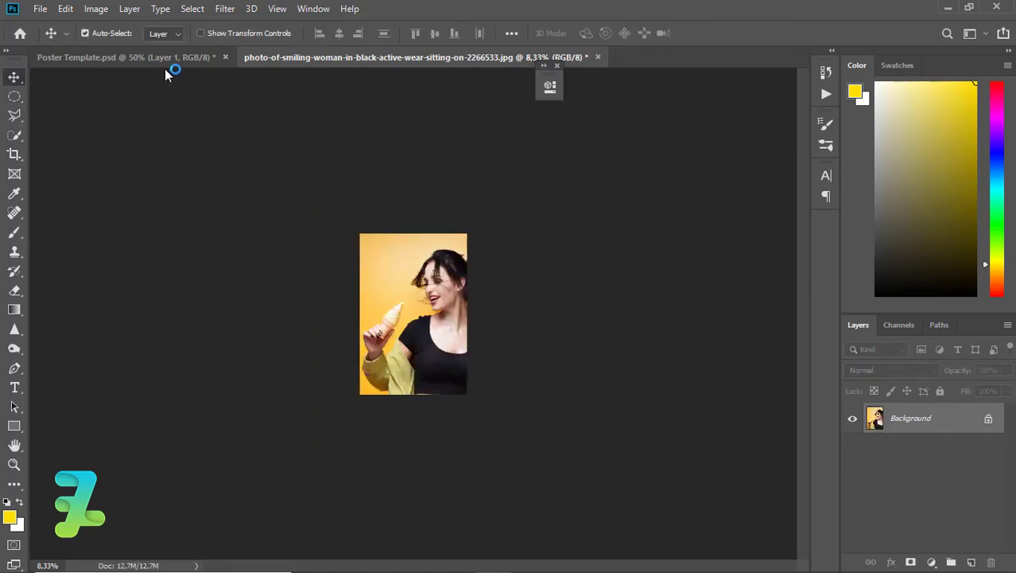
right_click(278, 56)
left_click(342, 115)
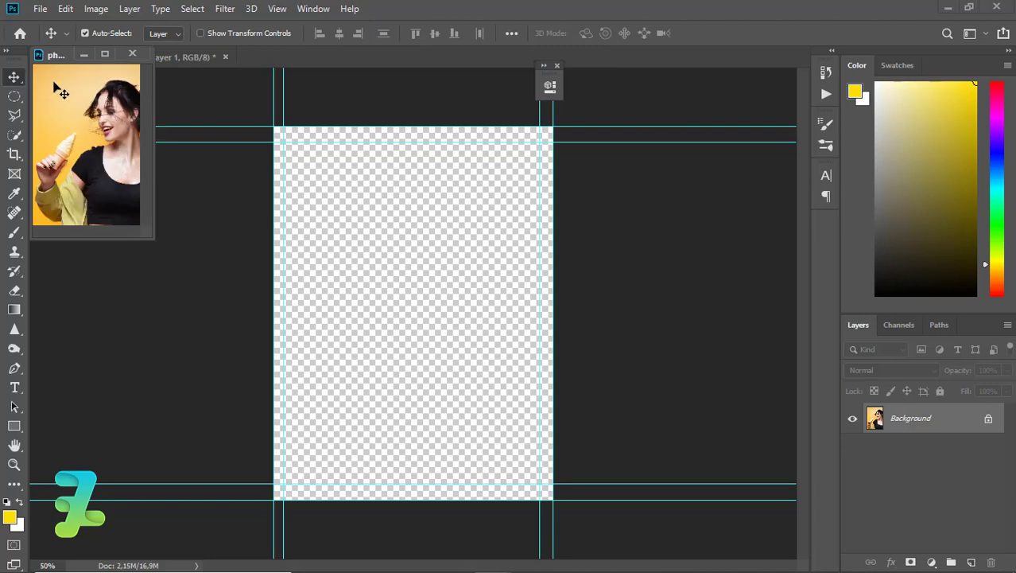
left_click_drag(61, 93, 319, 243)
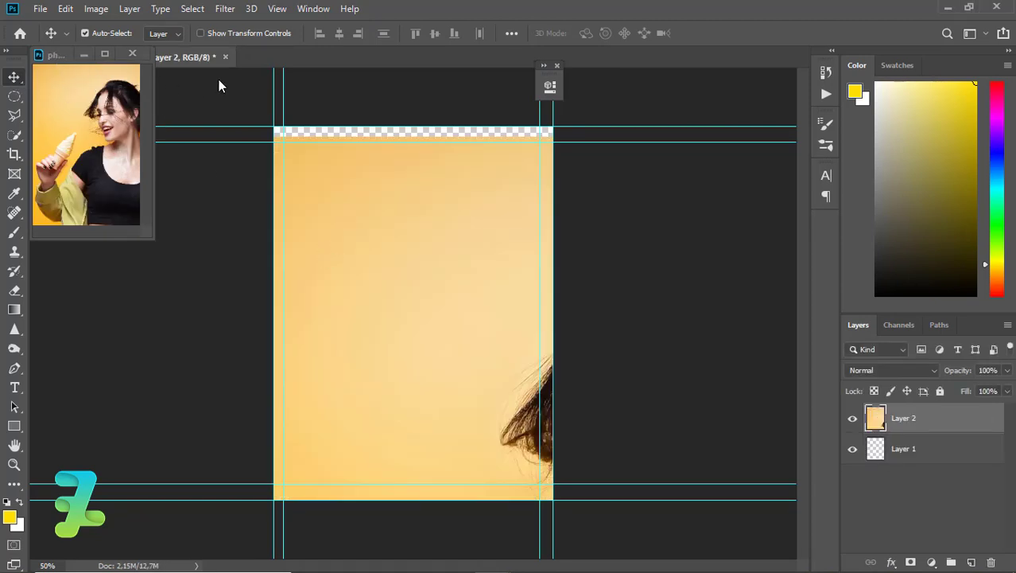
mouse_move(54, 57)
left_mouse_down()
mouse_move(227, 86)
mouse_move(260, 59)
mouse_move(178, 55)
left_mouse_up()
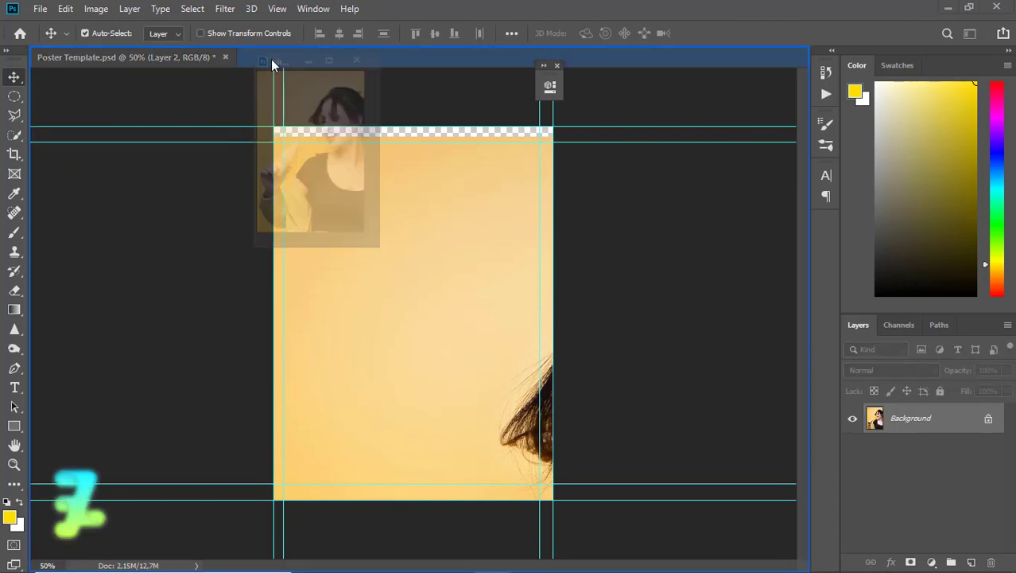
left_click(178, 55)
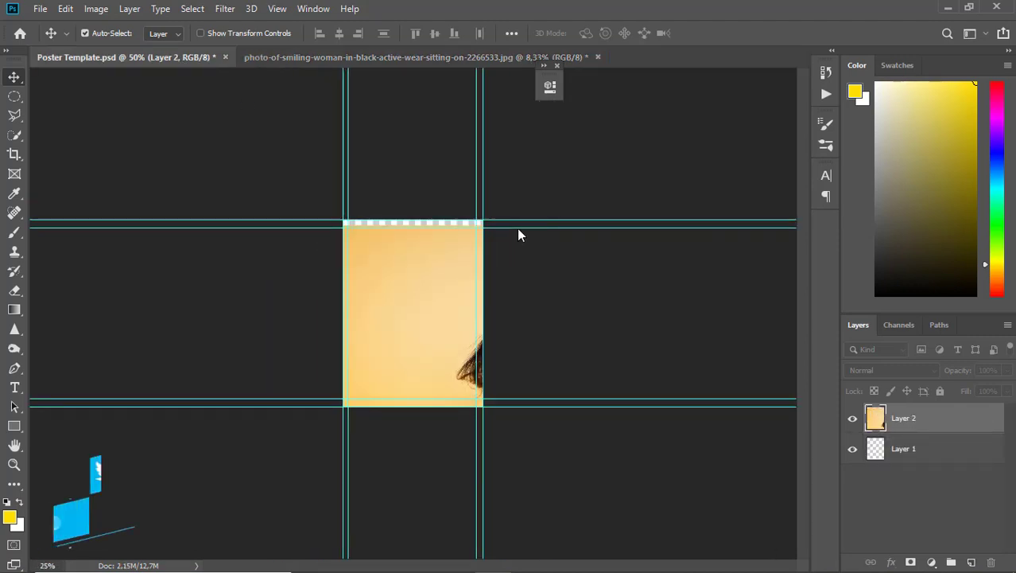
Step: Scale Layer 2 down to about 6.647 × 9.960 in at the poster's lower left
key("ctrl+minus")
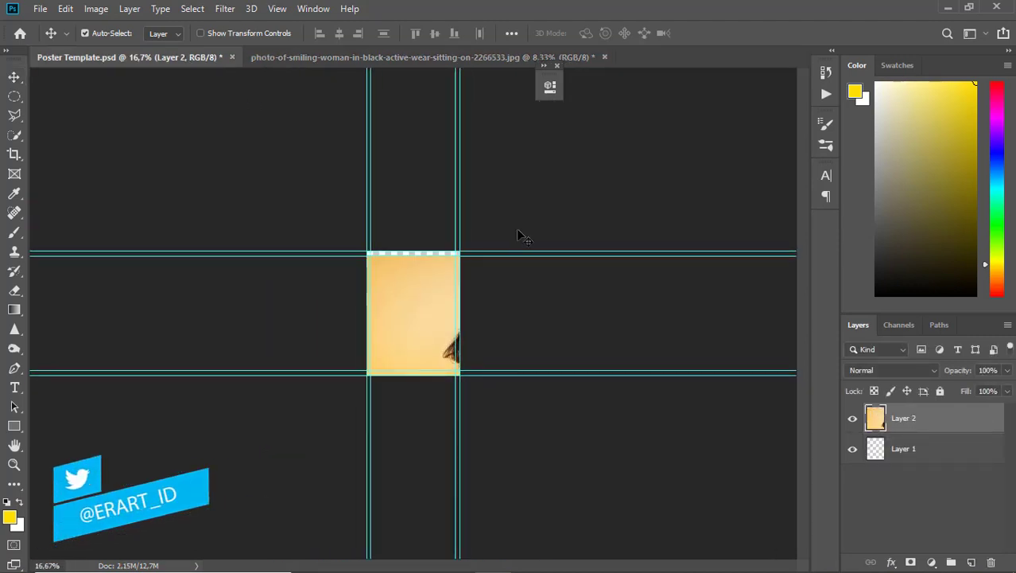
key("ctrl+t")
mouse_move(533, 280)
left_mouse_down()
mouse_move(465, 374)
mouse_move(388, 299)
mouse_move(415, 299)
left_mouse_up()
left_click_drag(458, 252, 426, 290)
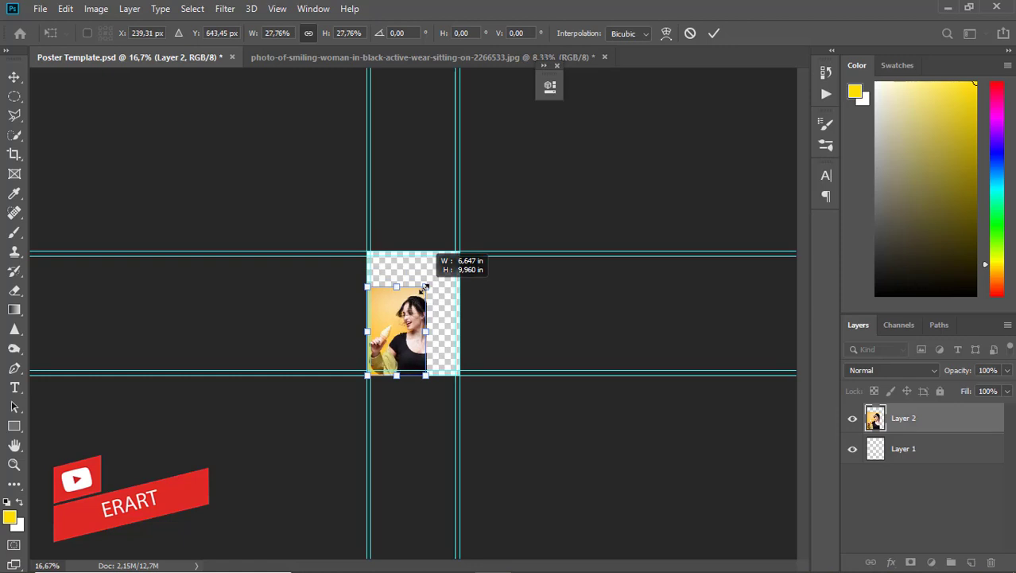
Step: Commit the resize, then add a photo copy behind the original, nudged up and right
key("Return")
key("ctrl+plus")
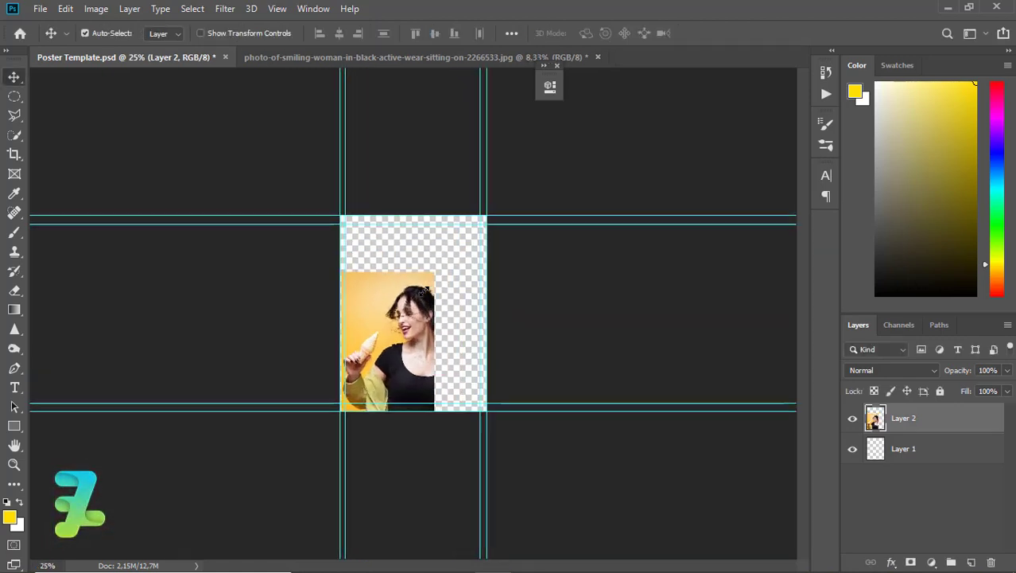
key("ctrl+plus")
key("ctrl+plus")
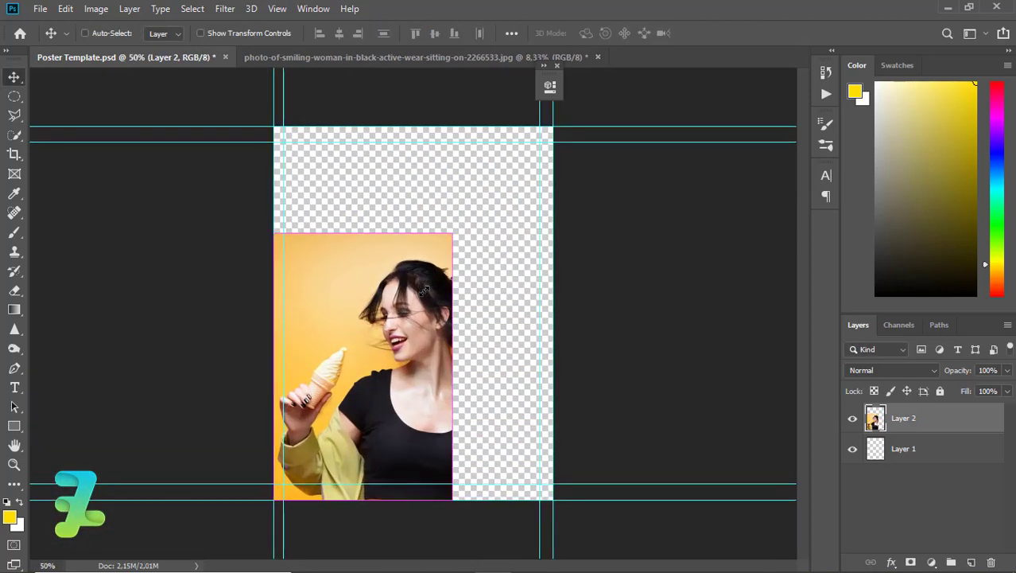
key("ctrl+j")
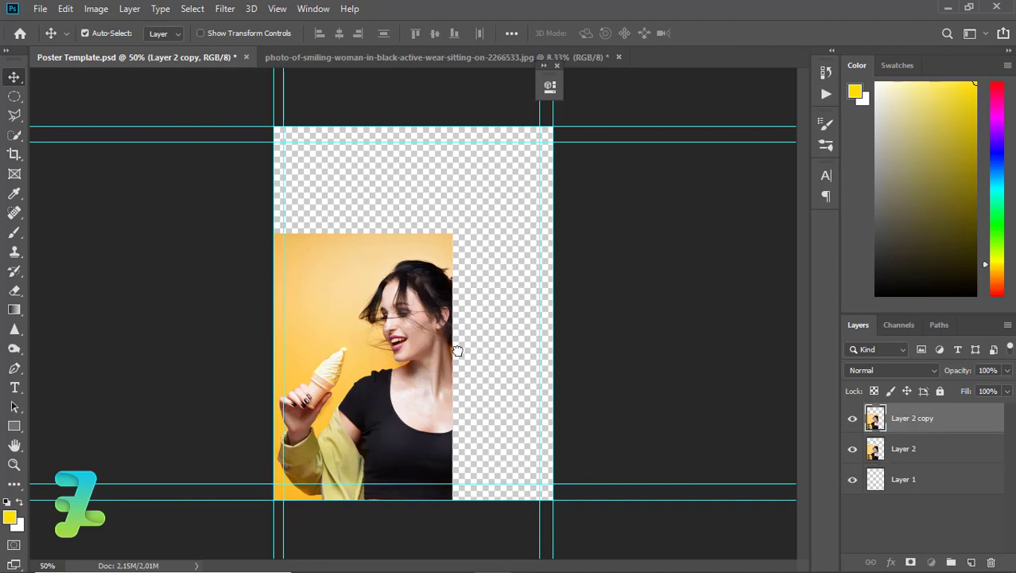
key("ctrl+bracketleft")
key("shift+Right")
key("shift+Right")
key("shift+Right")
key("shift+Up")
key("shift+Up")
key("shift+Up")
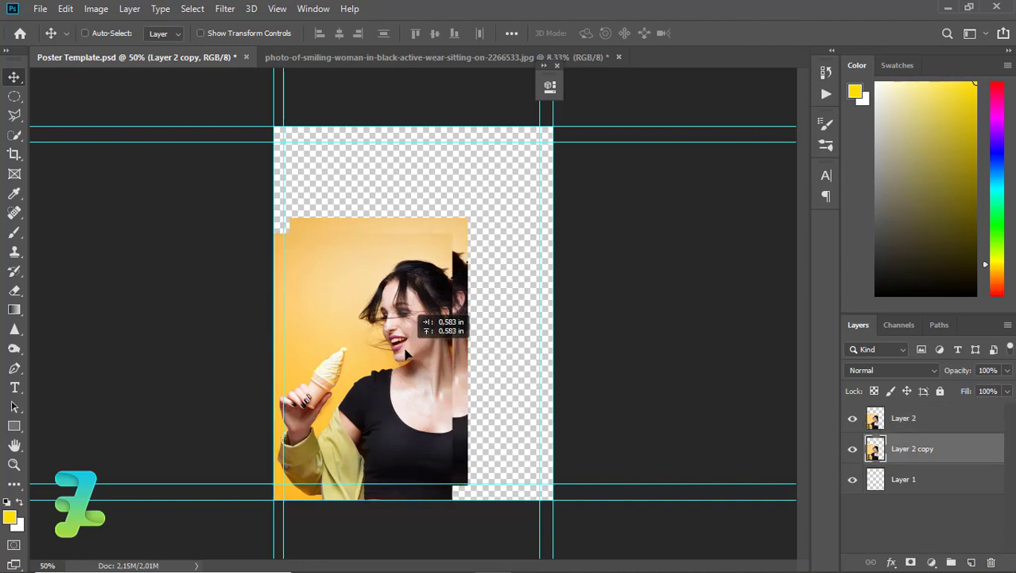
key("shift+Up")
key("shift+Up")
key("shift+Up")
key("shift+Right")
key("shift+Right")
key("shift+Right")
key("shift+Right")
key("shift+Right")
key("shift+Right")
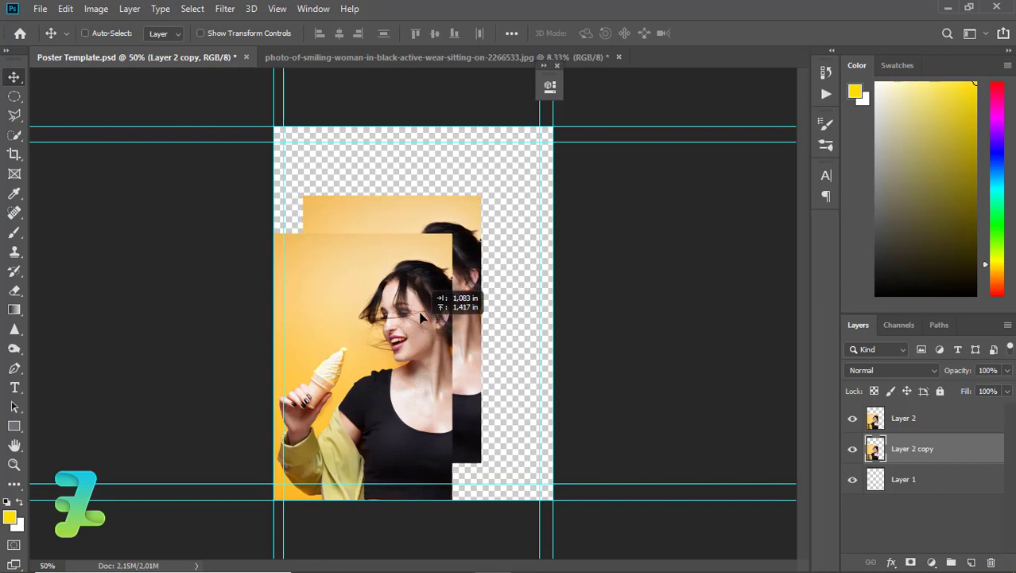
left_click_drag(422, 316, 413, 324)
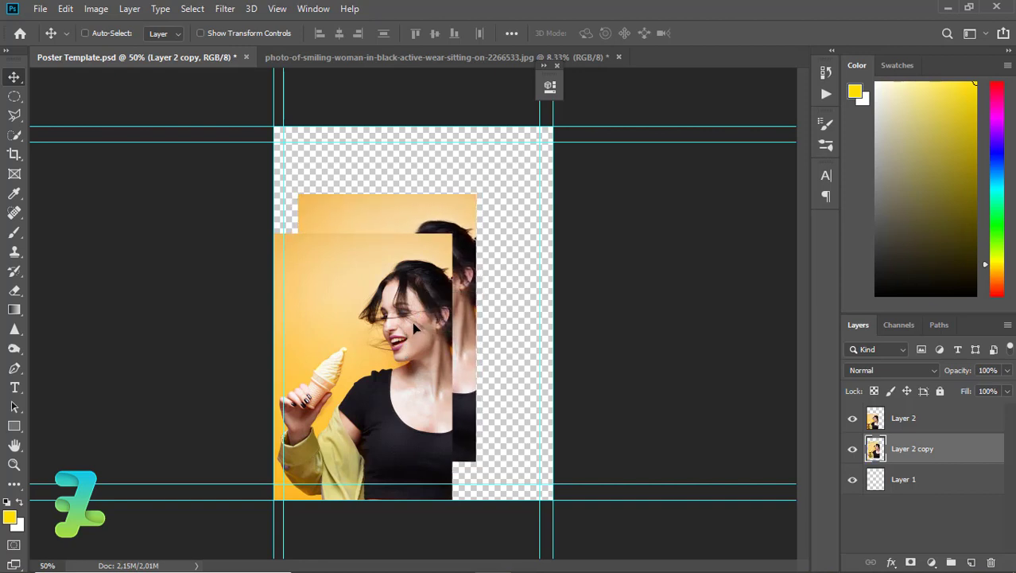
Step: Add a second copy beneath the first, shifted further up-right, and raise the middle copy slightly
key("ctrl+j")
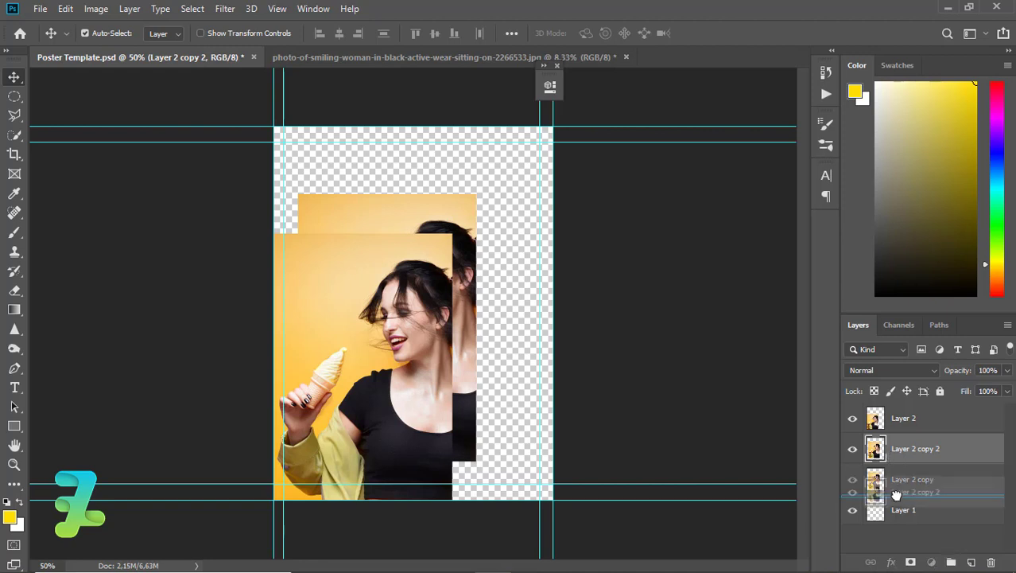
left_click_drag(896, 459, 894, 490)
mouse_move(471, 274)
left_mouse_down()
mouse_move(496, 236)
mouse_move(503, 195)
left_mouse_up()
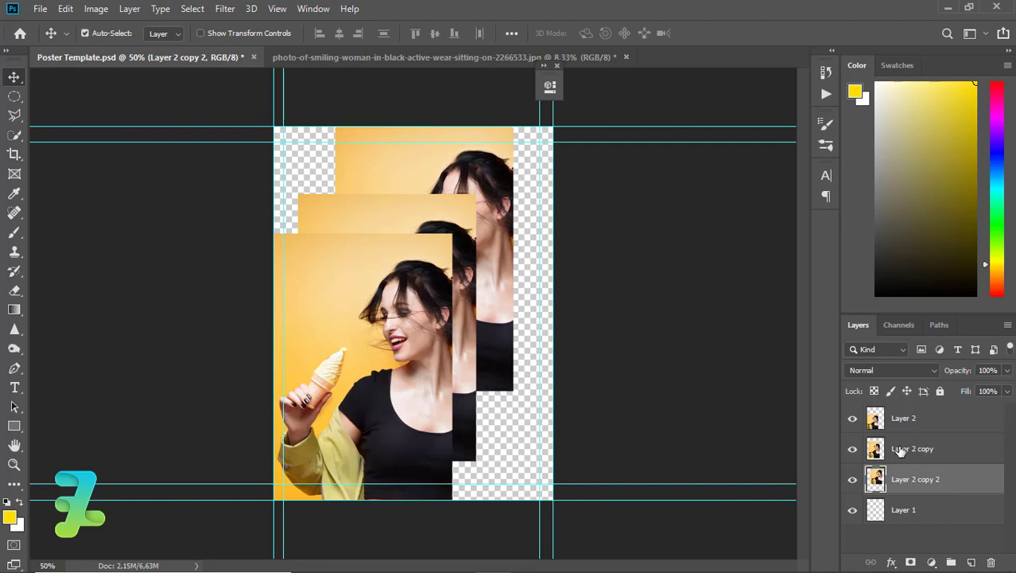
left_click(448, 203, "ctrl")
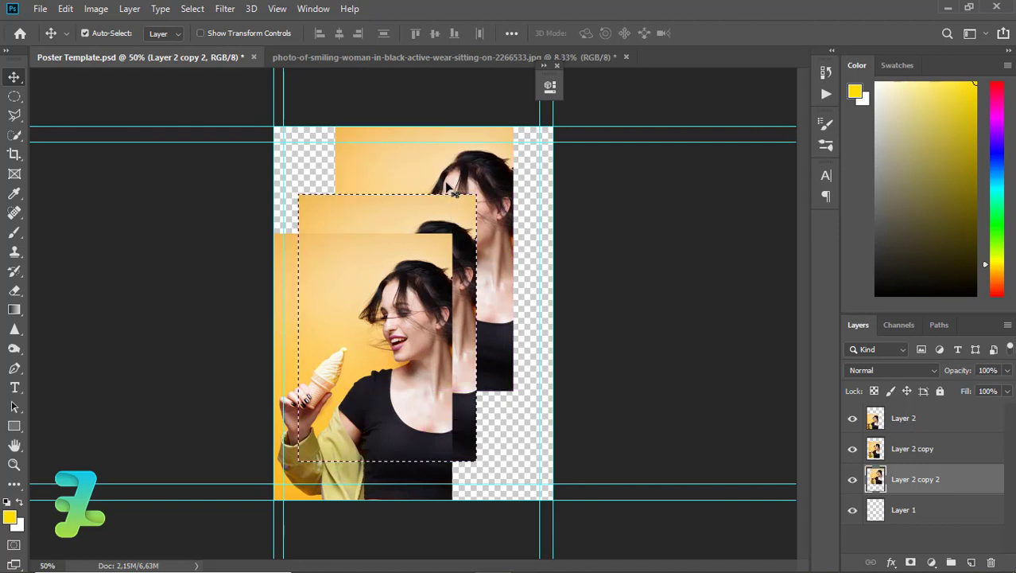
mouse_move(443, 205)
left_mouse_down()
mouse_move(443, 192)
mouse_move(427, 220)
mouse_move(427, 202)
left_mouse_up()
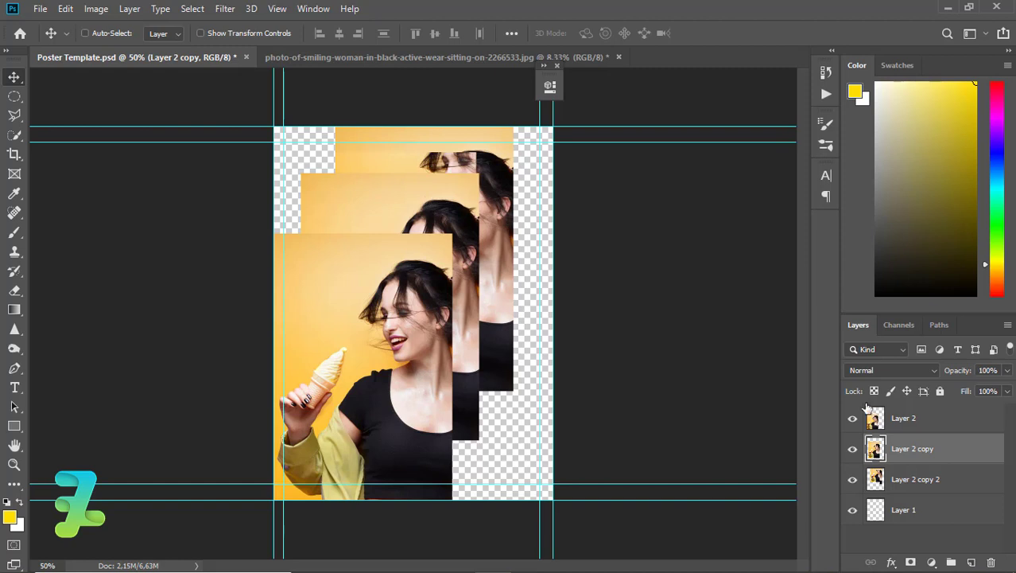
Step: Duplicate the front photo and cut a rectangle around the ice-cream hand onto a new layer
left_click(841, 419)
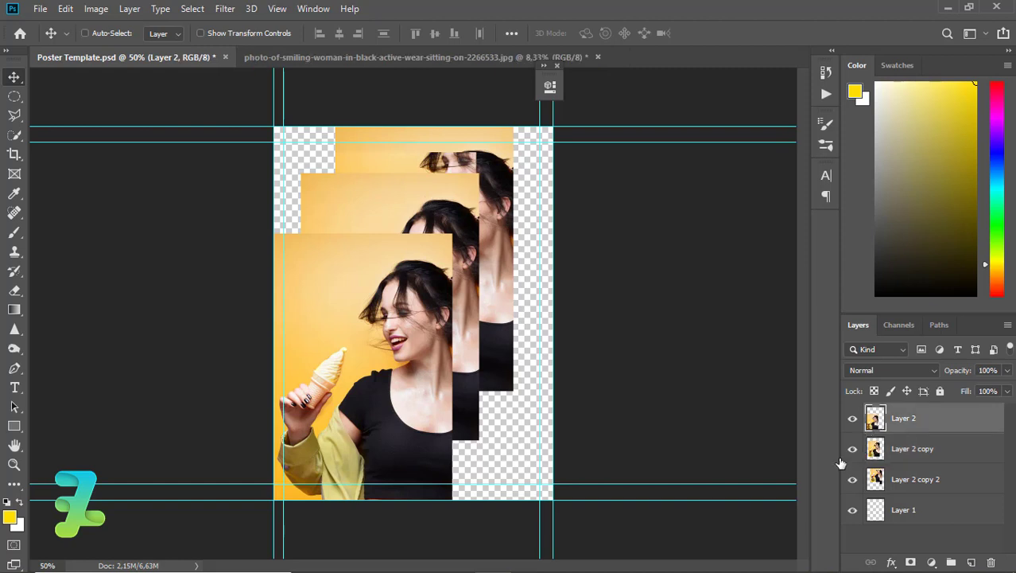
key("ctrl+j")
left_click_drag(339, 366, 332, 261)
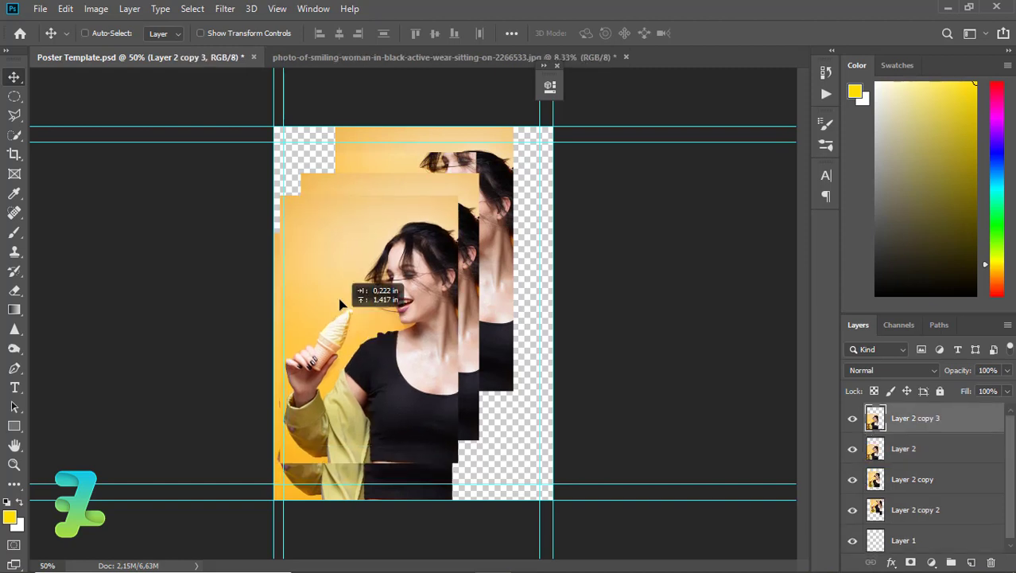
right_click(15, 102)
left_click(48, 101)
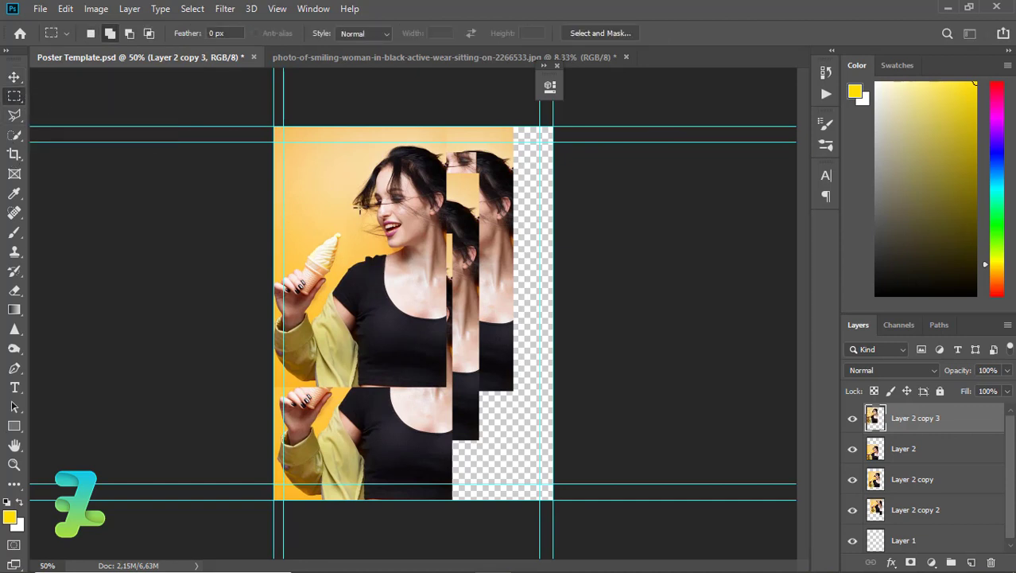
mouse_move(274, 197)
left_mouse_down()
mouse_move(397, 391)
mouse_move(352, 381)
left_mouse_up()
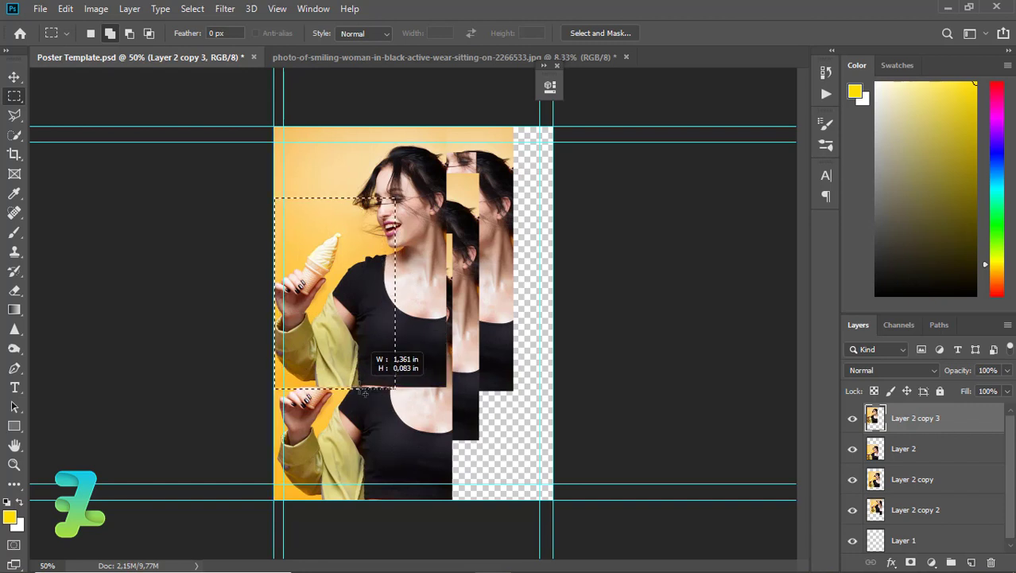
left_click_drag(352, 389, 220, 223)
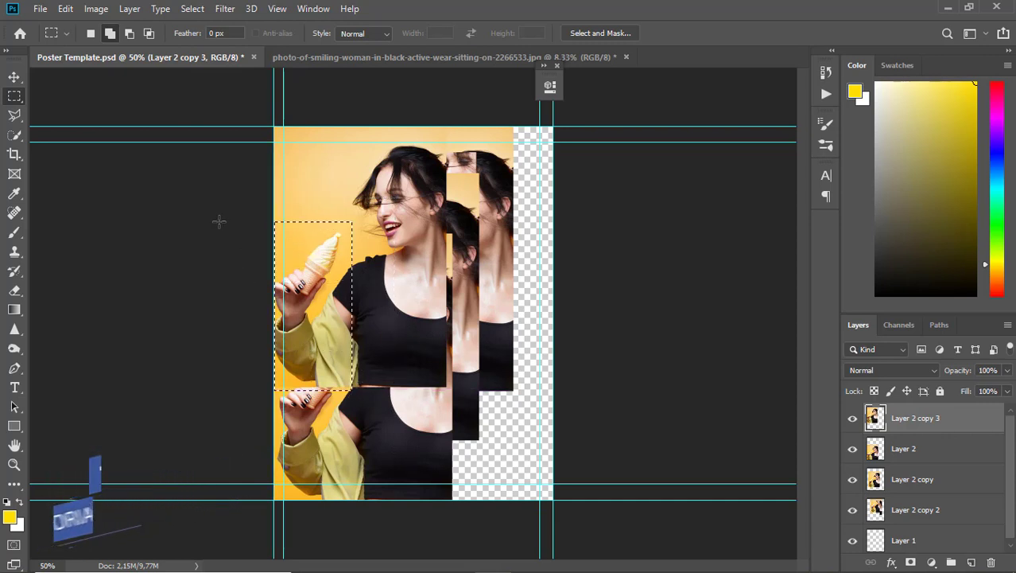
key("ctrl+shift+alt+n")
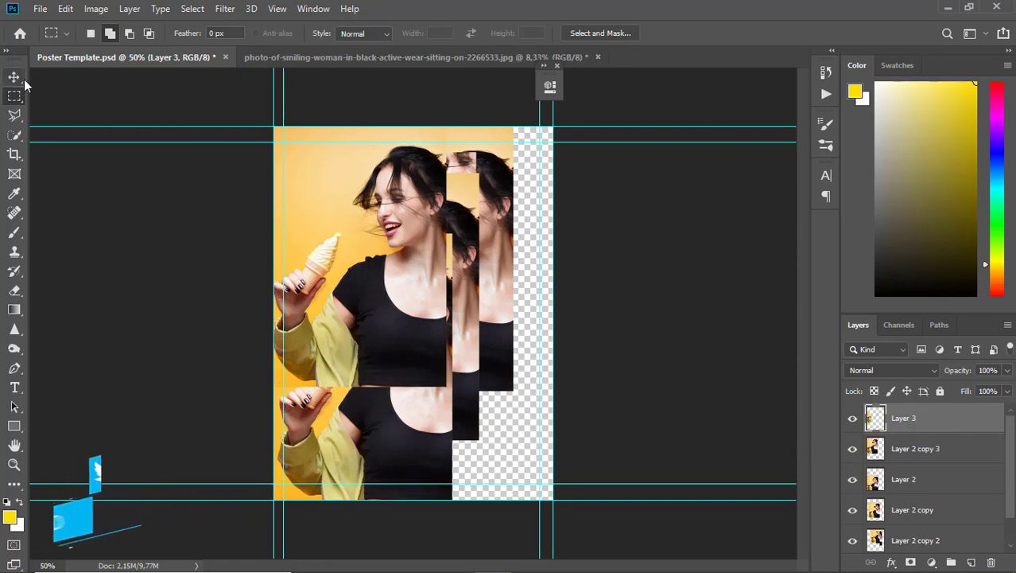
Step: Delete Layer 2 copy 3 and move the ice-cream cut-out up to the poster's upper left
key("v")
left_click(875, 451)
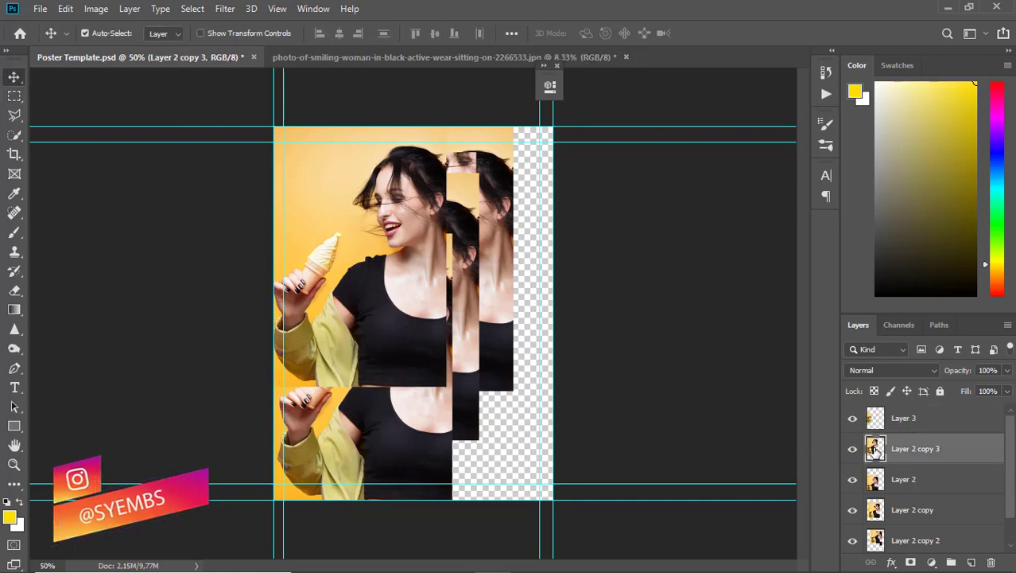
key("Delete")
left_click(875, 422)
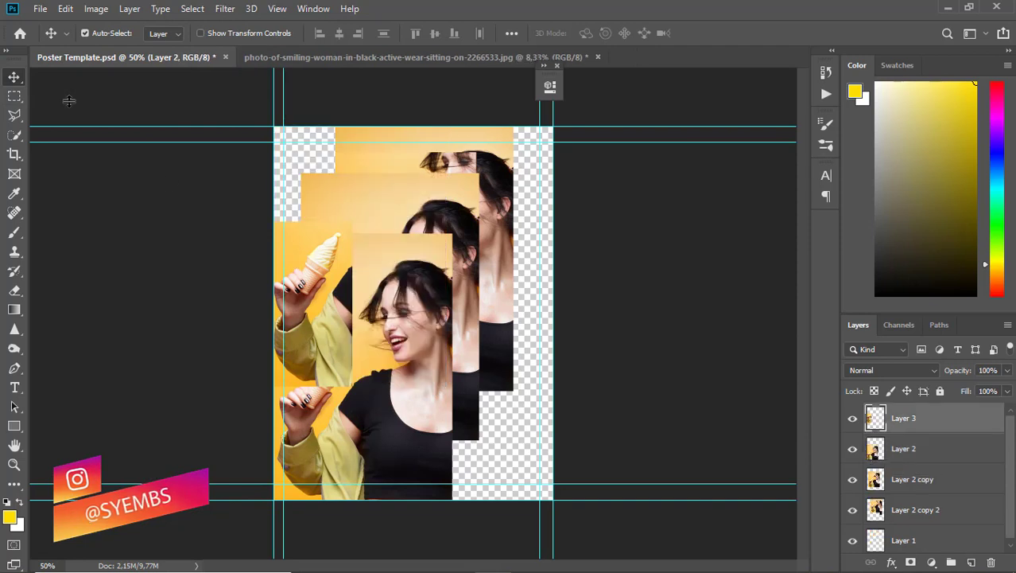
left_click_drag(321, 322, 316, 230)
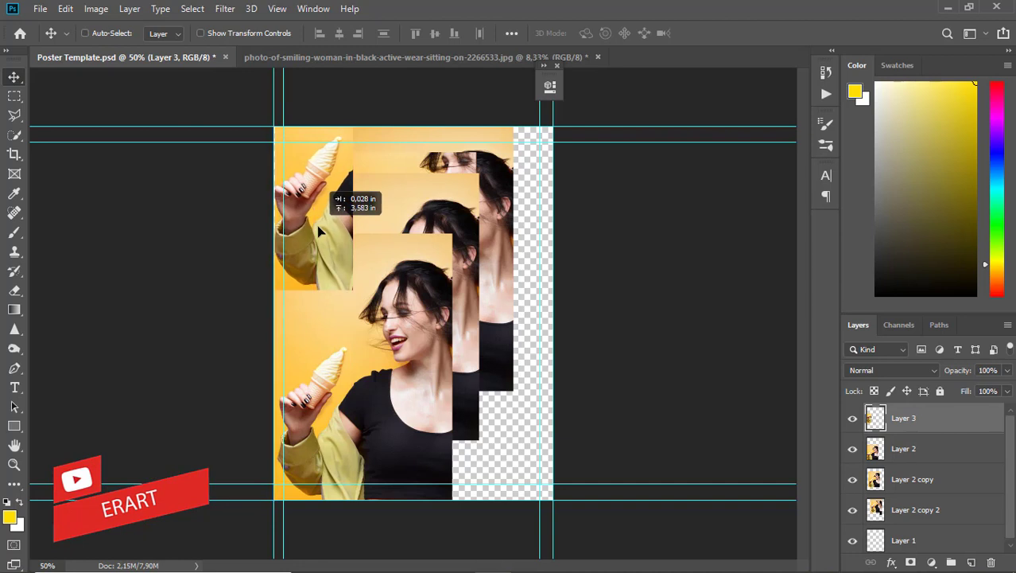
left_click_drag(316, 231, 328, 248)
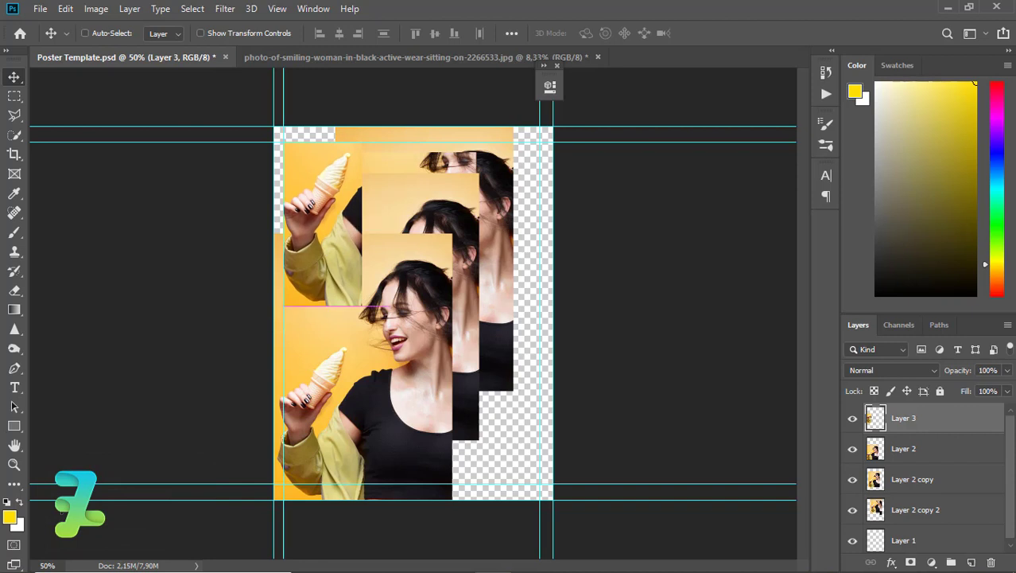
Step: Sample the photo's orange-yellow as foreground and paint-bucket fill Layer 1 with it
left_click(9, 517)
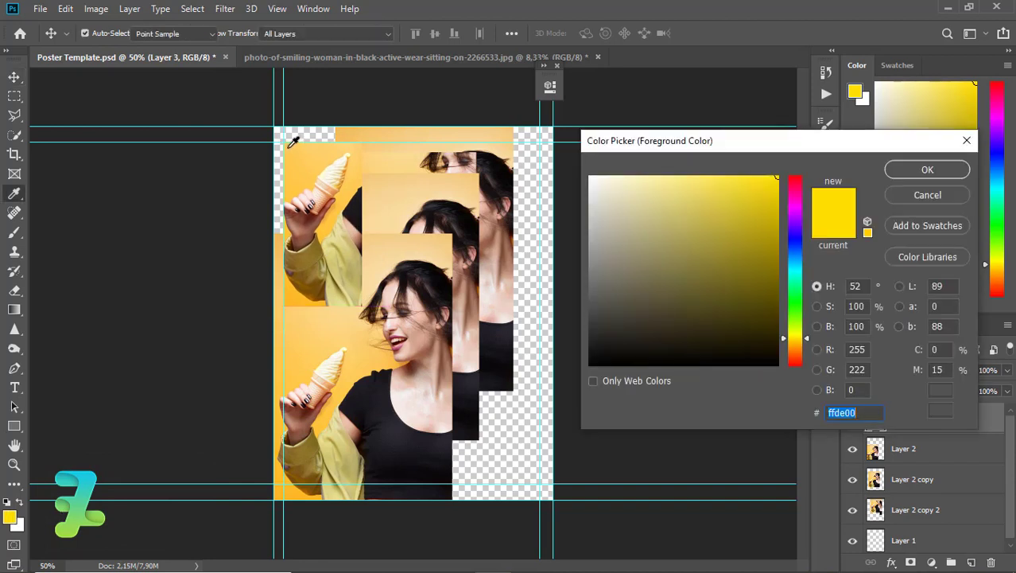
left_click(321, 151)
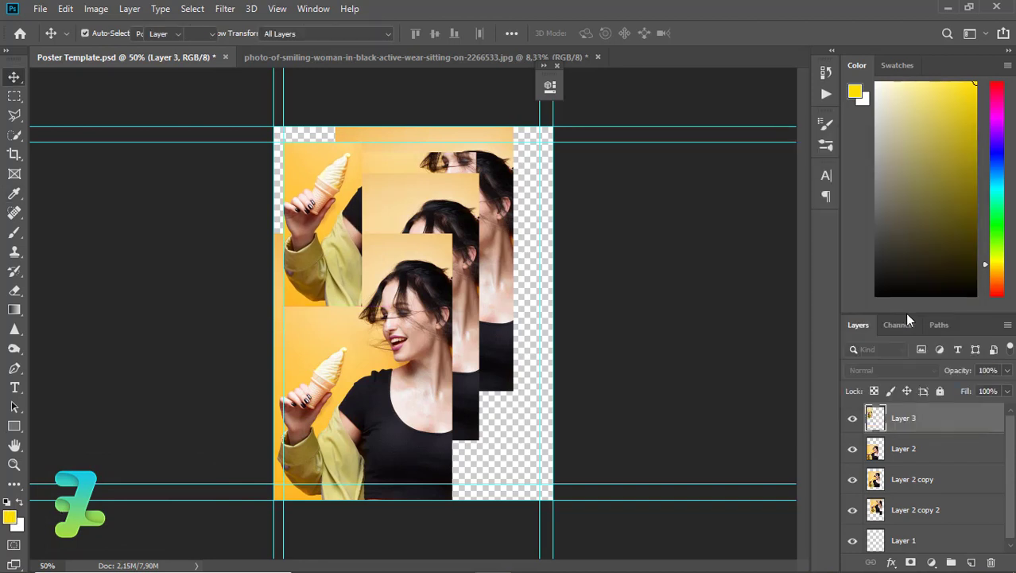
key("Return")
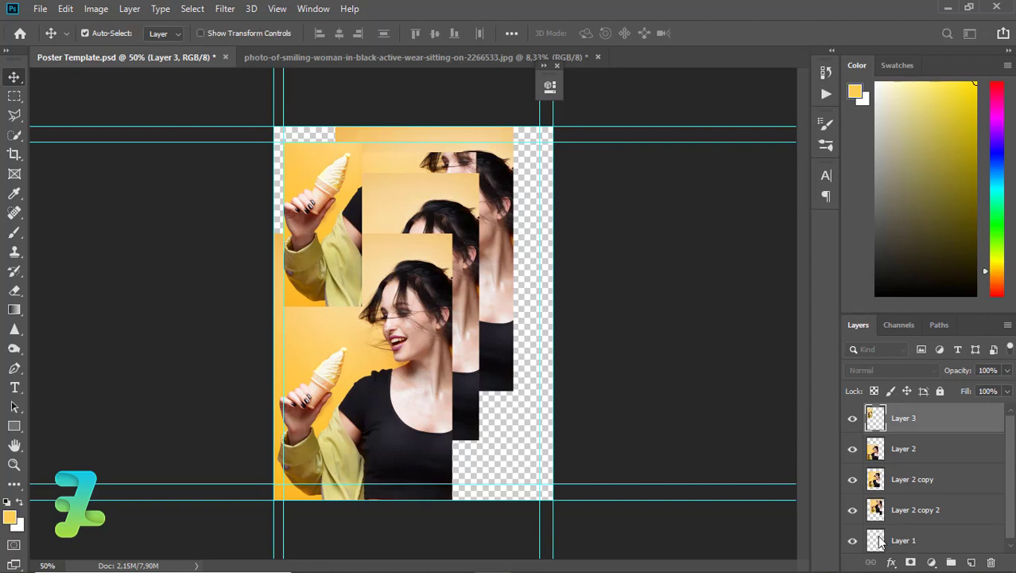
left_click(879, 541)
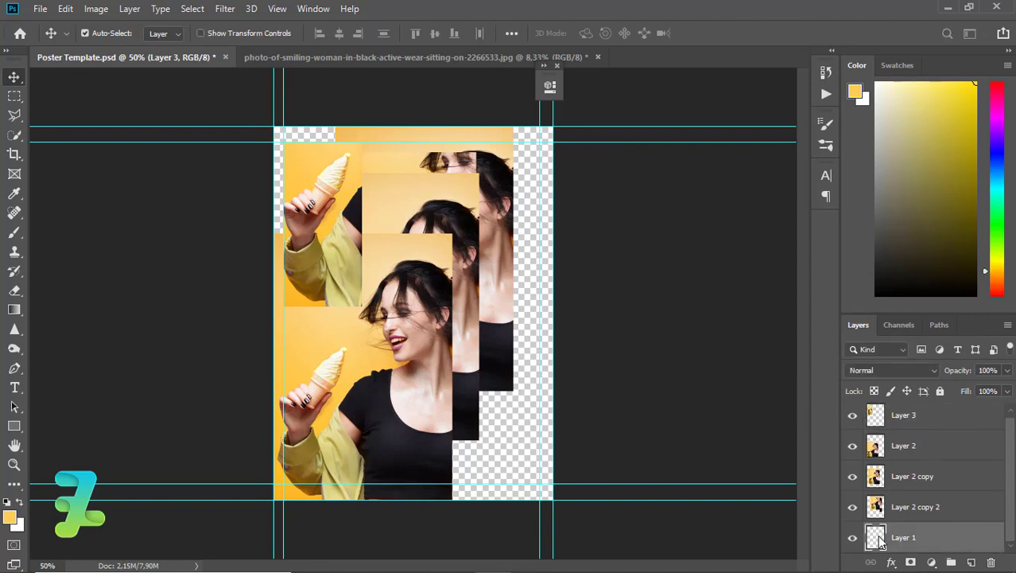
right_click(15, 313)
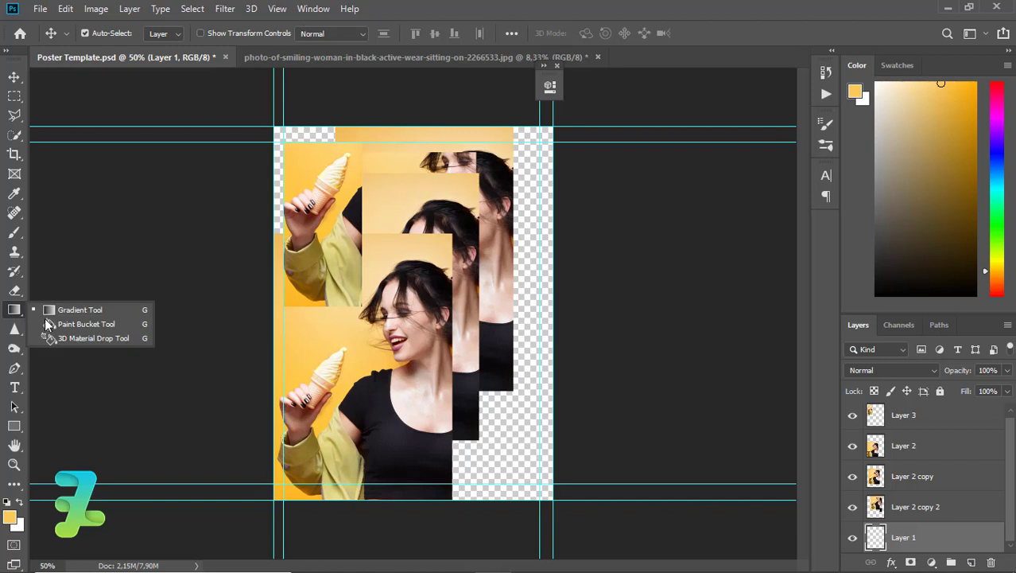
left_click(48, 320)
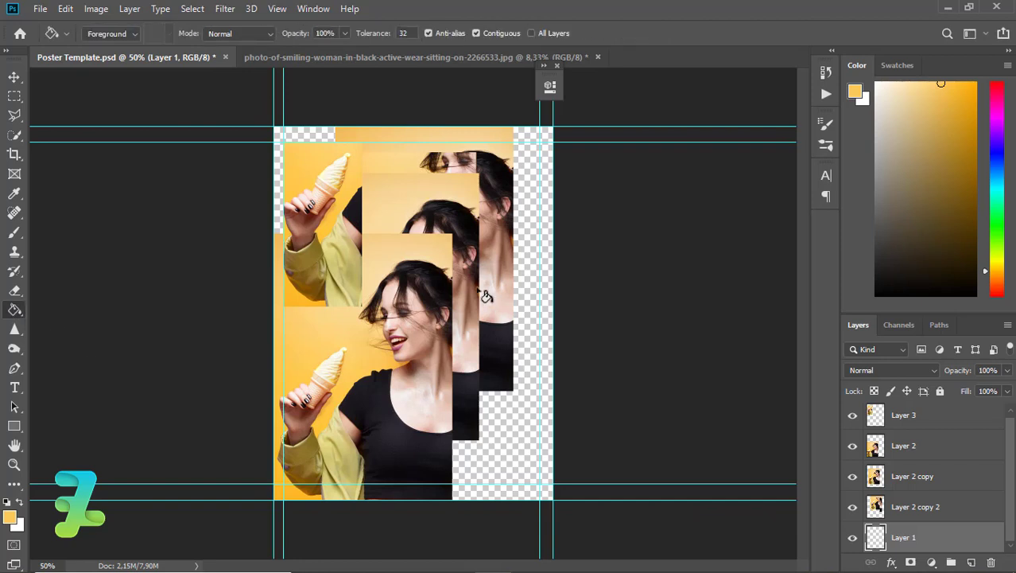
left_click(536, 290)
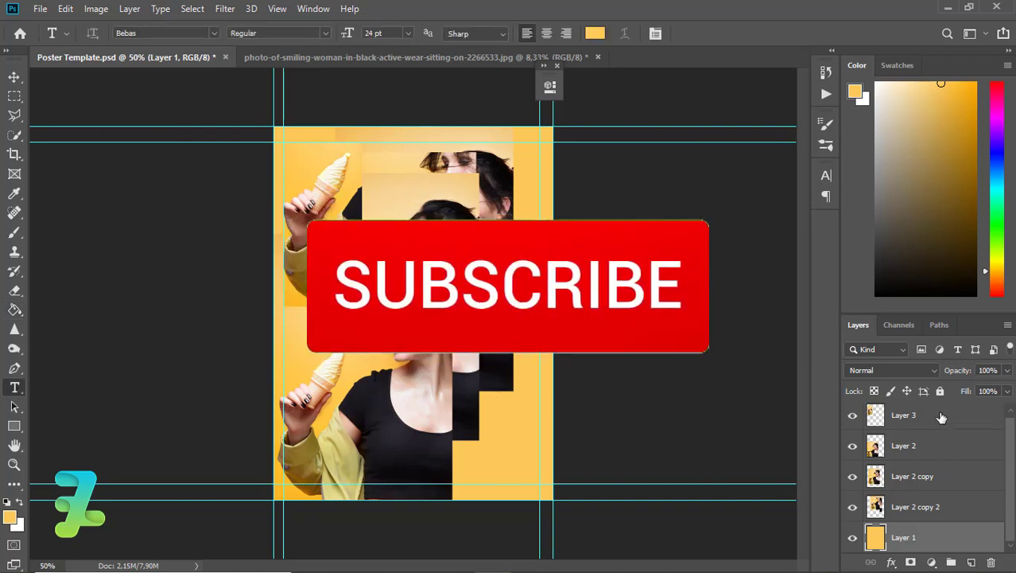
Step: Add a white 60 pt TWIST text layer near the top of the poster
left_click(941, 416)
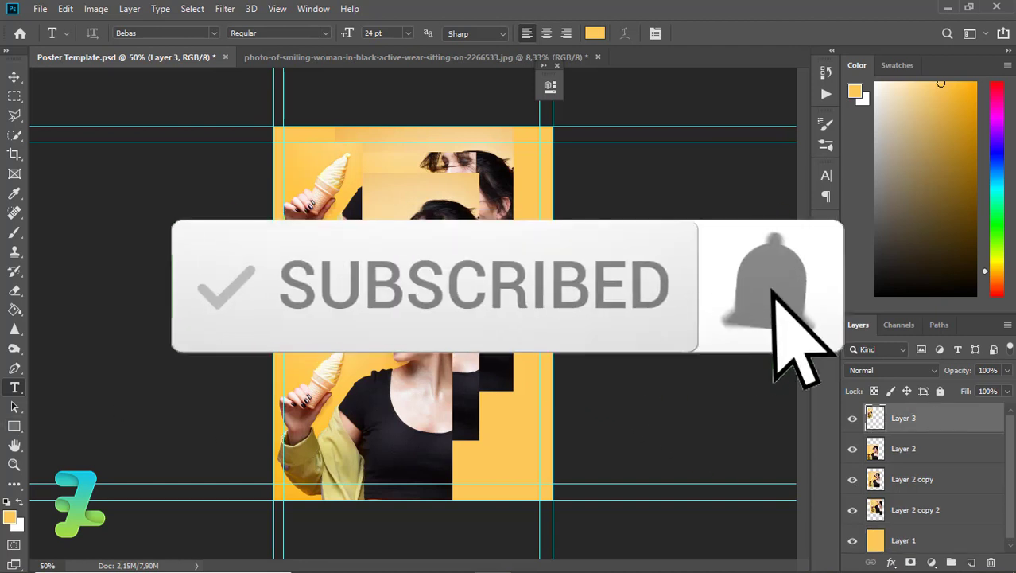
left_click(15, 388)
left_click(20, 500)
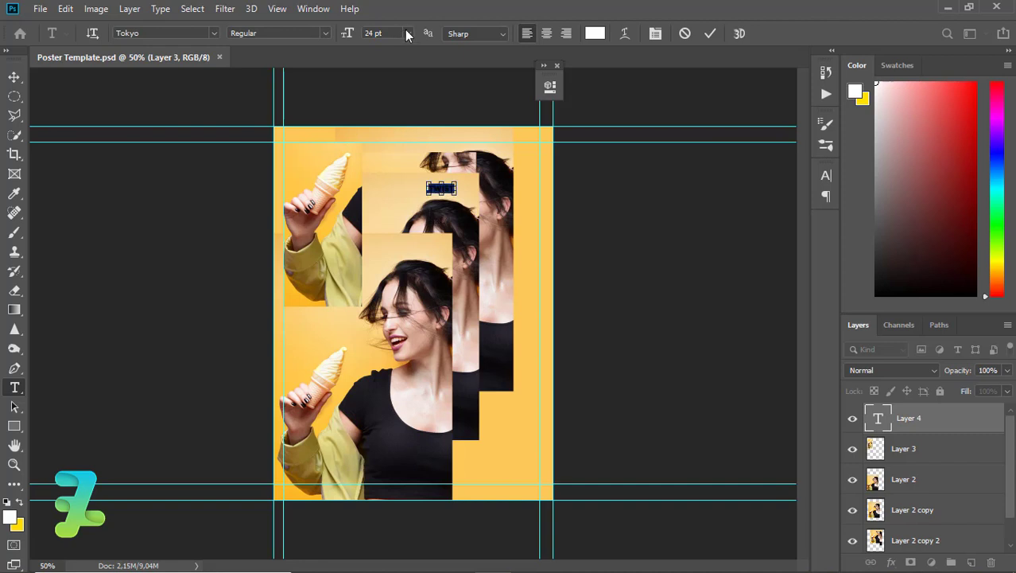
left_click(408, 33)
left_click(389, 210)
left_click(407, 34)
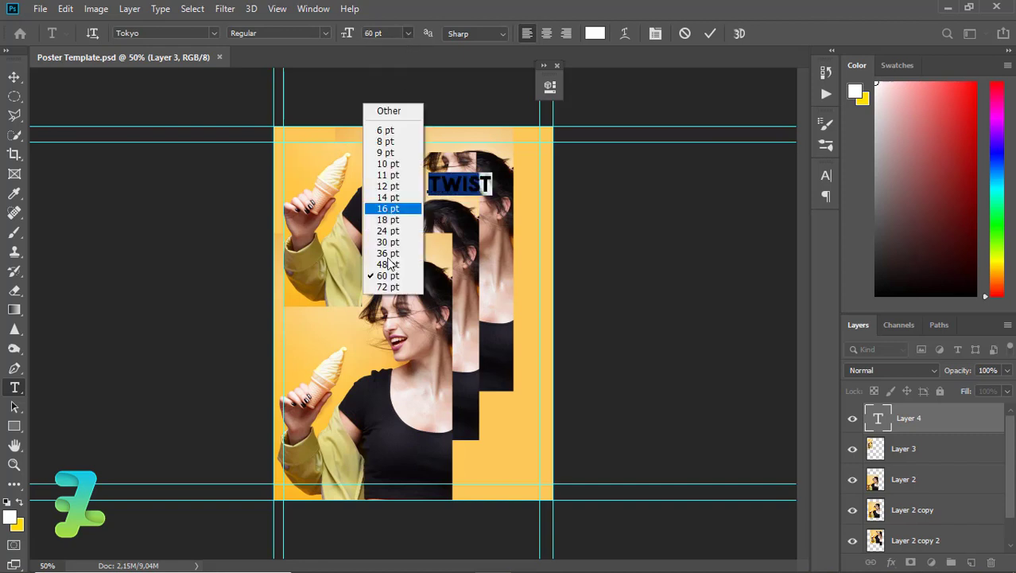
left_click(223, 103)
key("ctrl")
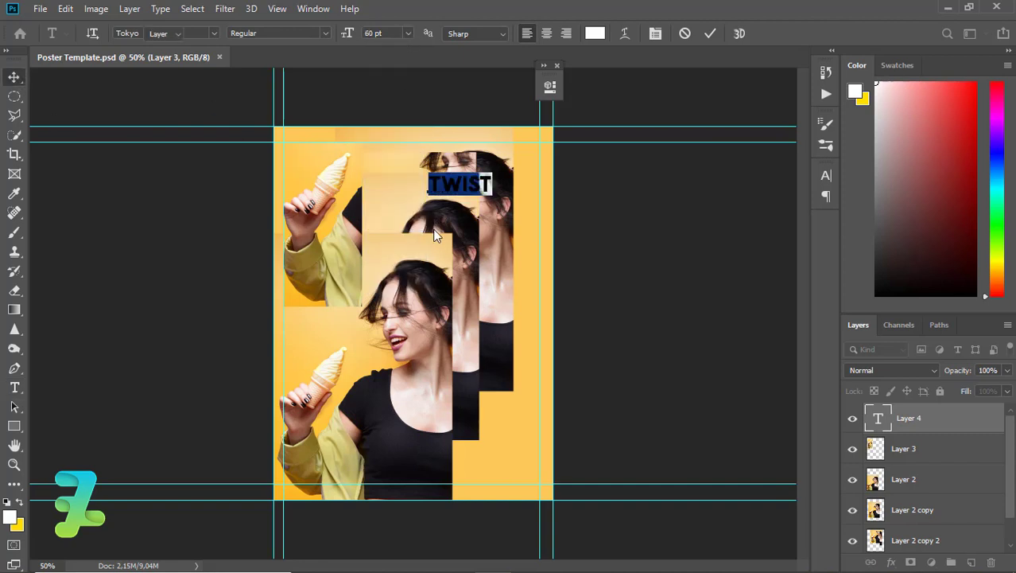
key("ctrl+Return")
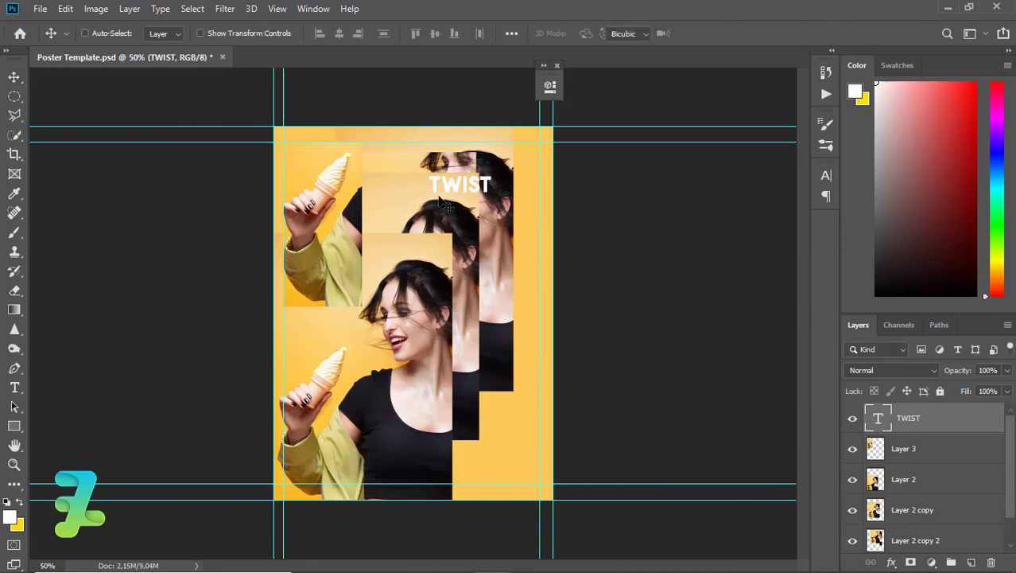
Step: Scale the TWIST text up to about 5.882 × 2.047 in across the top
key("ctrl+t")
left_click_drag(430, 195, 392, 228)
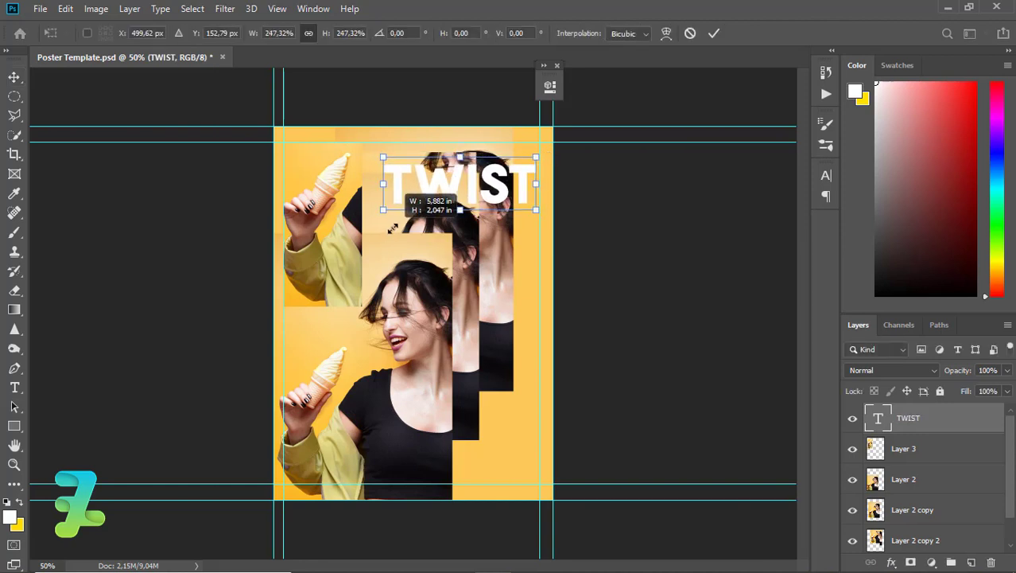
key("Return")
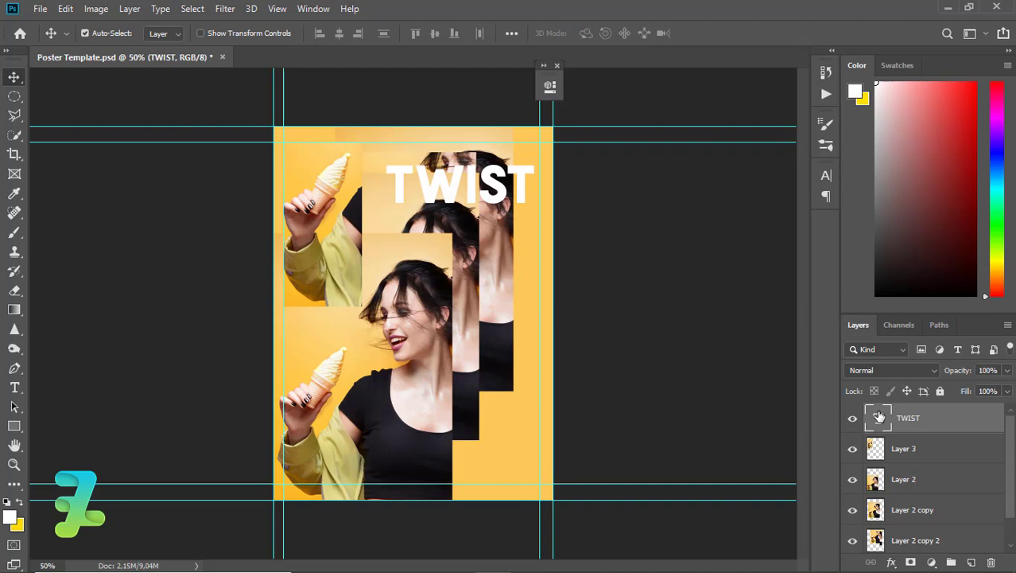
Step: Add the lines DE VA NIL LA below TWIST and tighten the leading in the Character panel
double_click(879, 416)
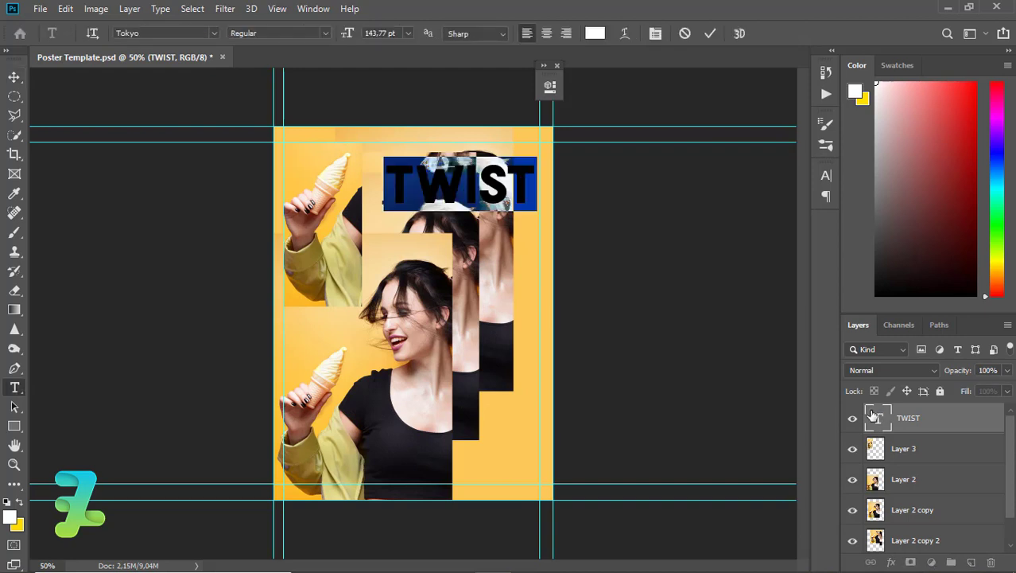
key("Right")
key("Return")
type("DE ")
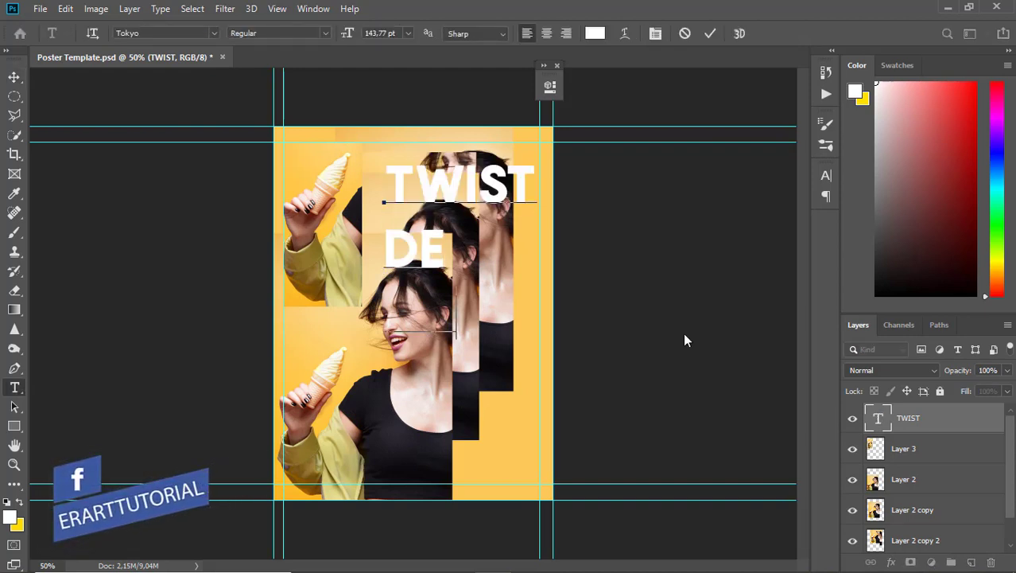
type("VA NIL LA")
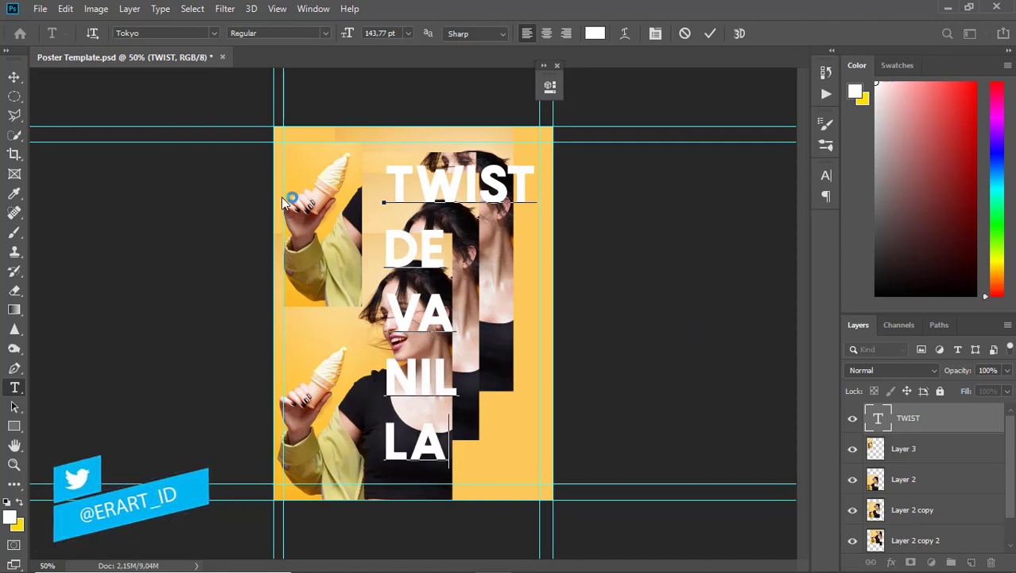
key("ctrl+a")
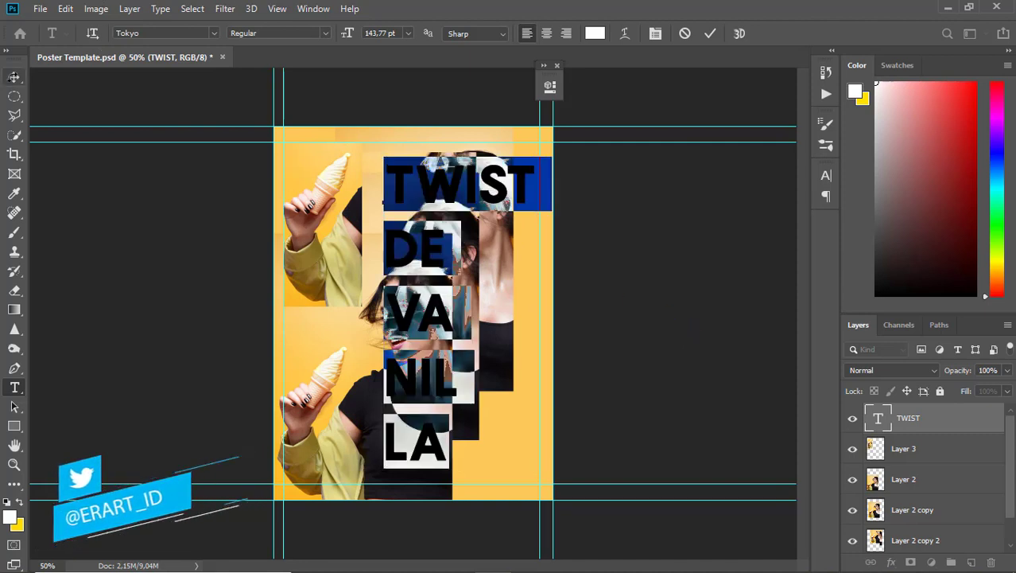
left_click(656, 33)
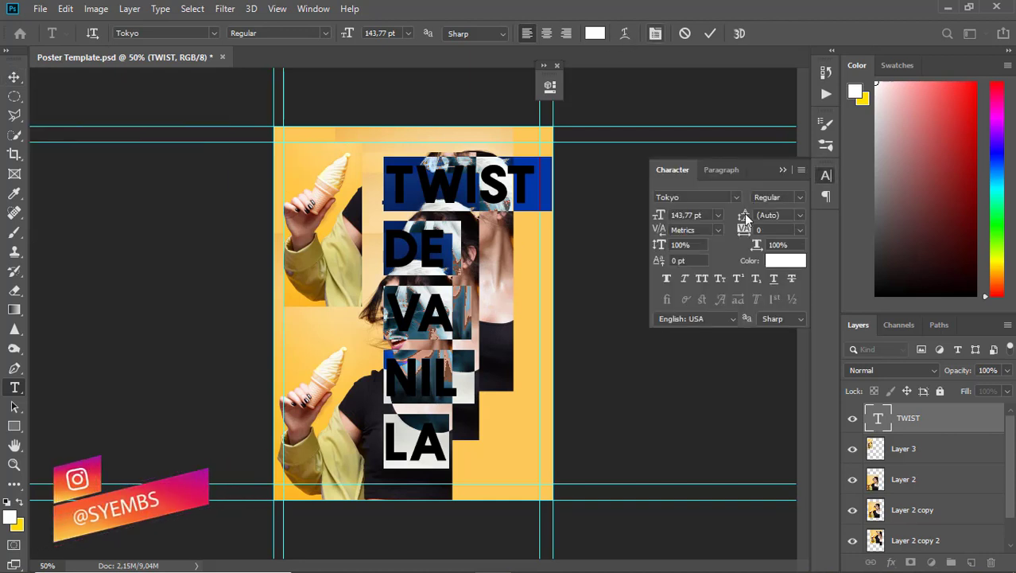
left_click_drag(744, 215, 721, 222)
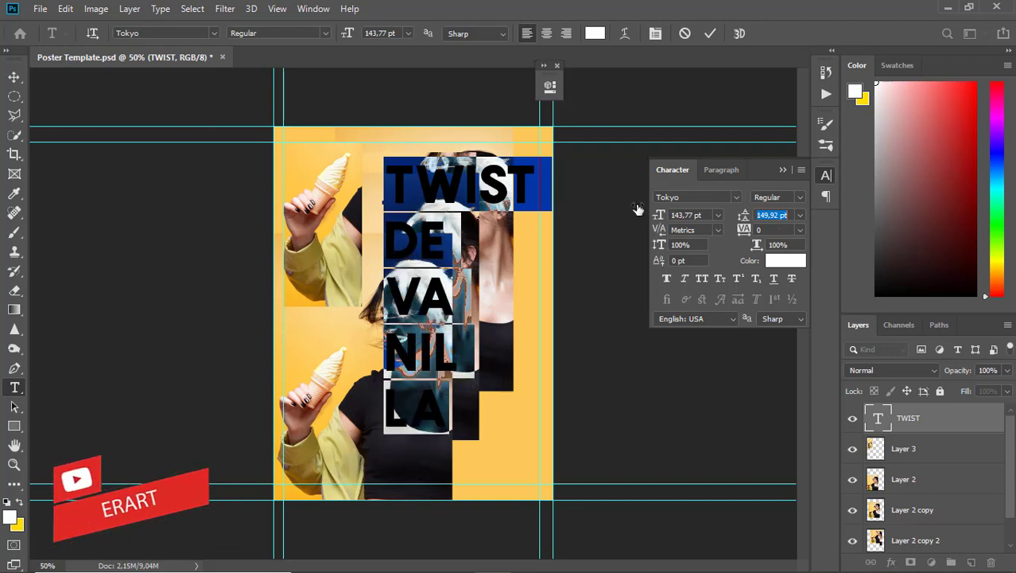
left_click(15, 75)
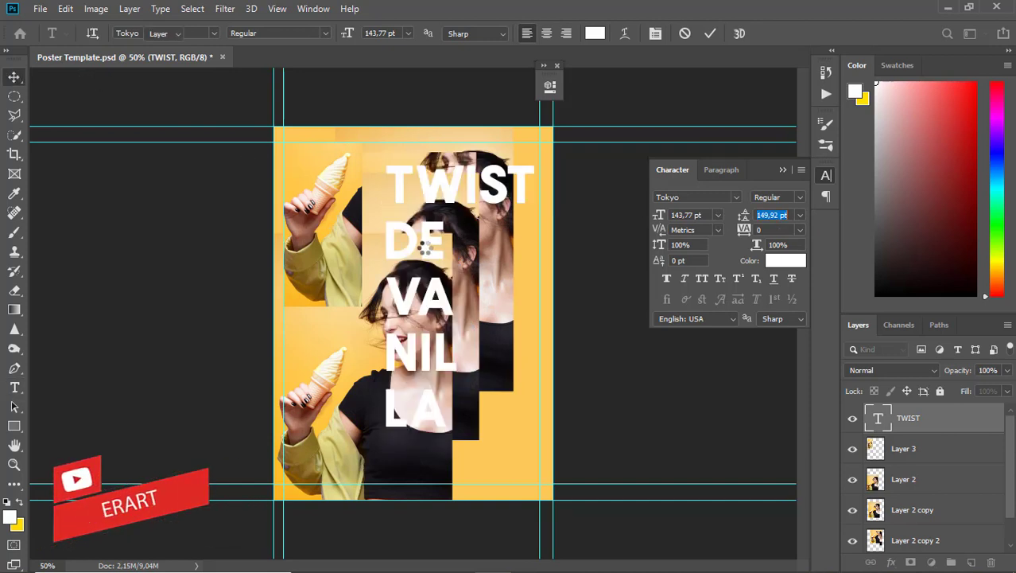
Step: Shift the stacked title block down and right, undoing a trial 60 pt size change
left_click_drag(441, 266, 449, 270)
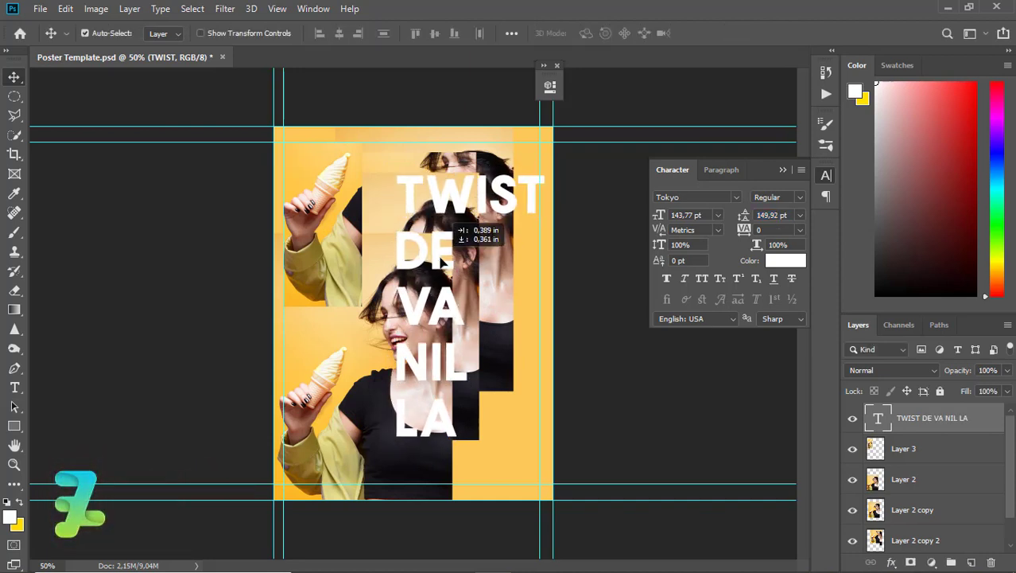
left_click_drag(447, 268, 466, 298)
left_click(14, 387)
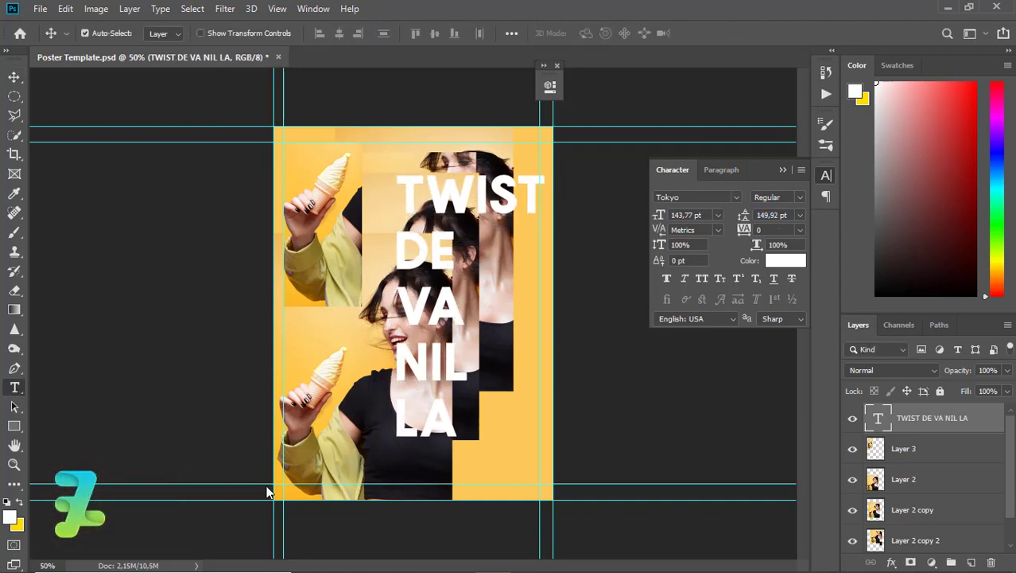
left_click(408, 32)
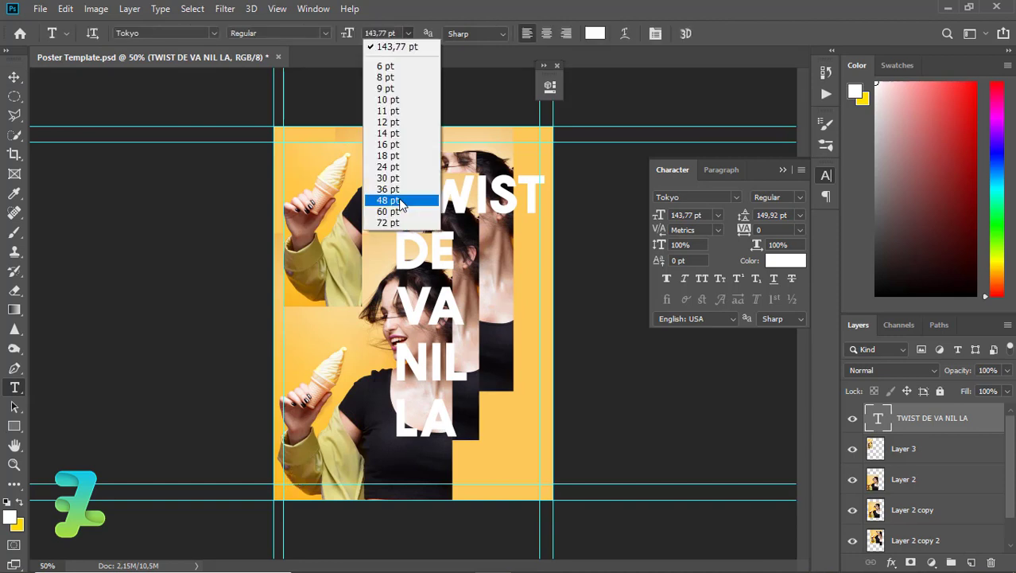
left_click(382, 208)
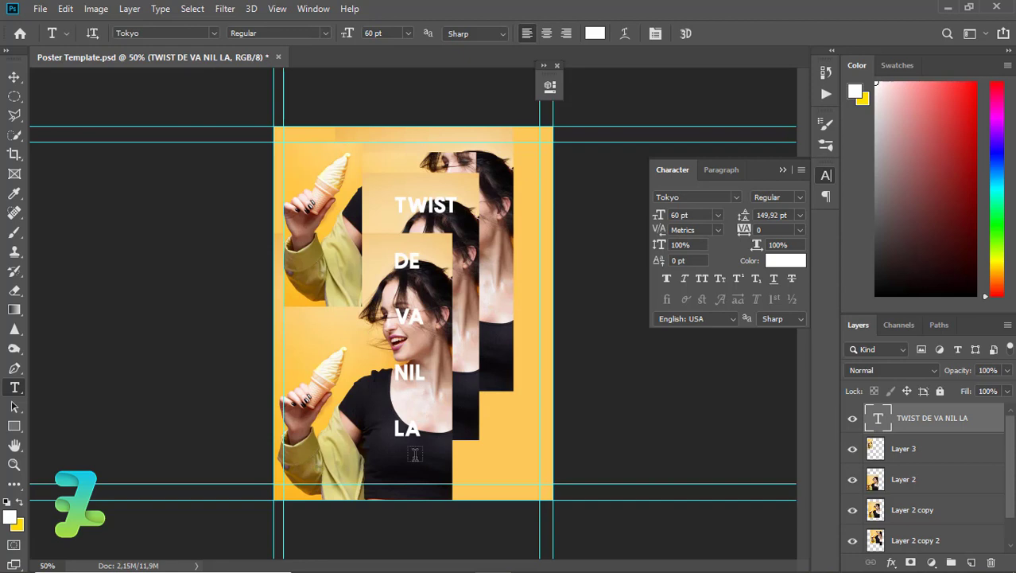
key("ctrl+z")
key("v")
left_click(971, 563)
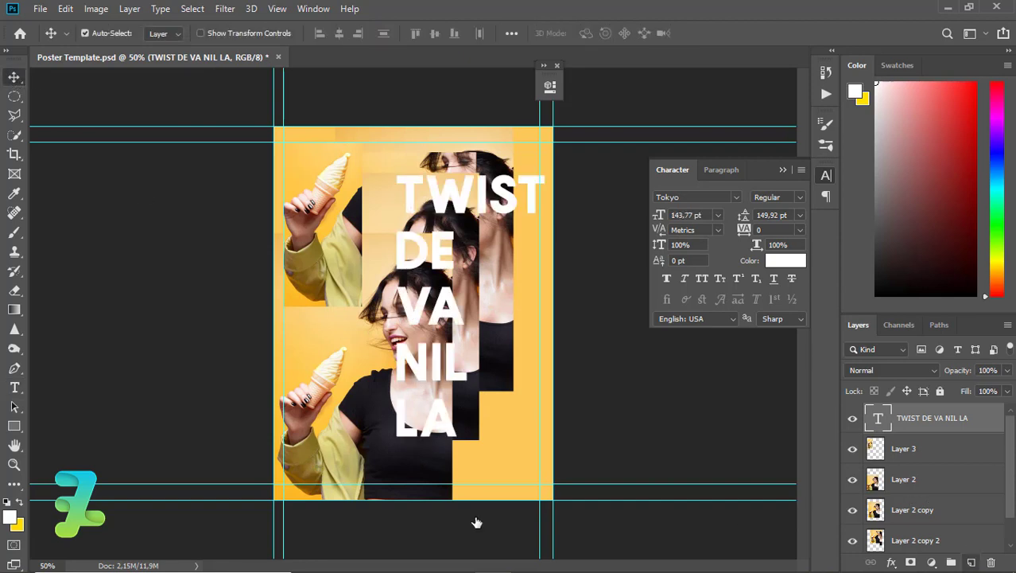
left_click(12, 389)
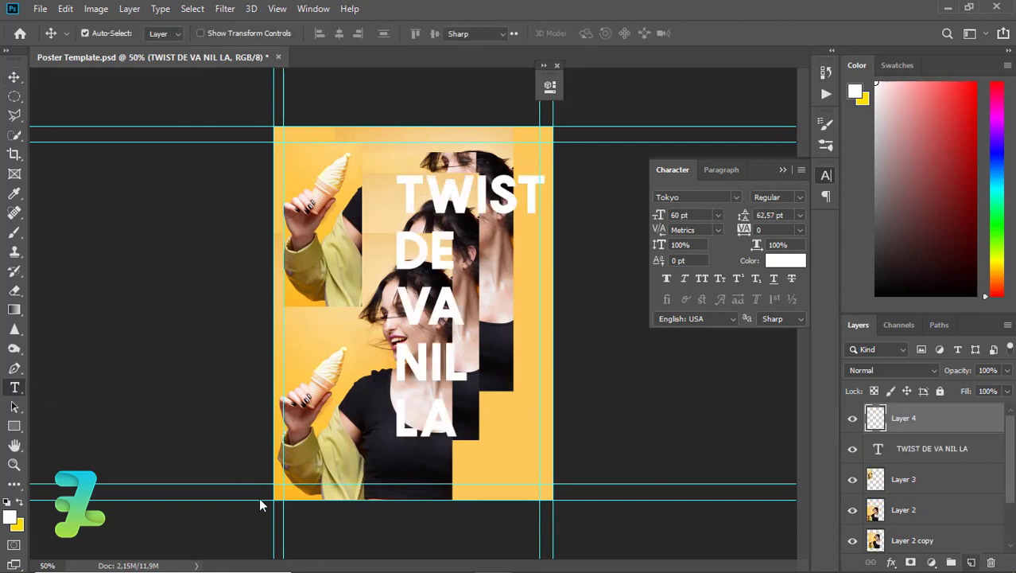
Step: Type the subtitle THE FAVORIT ICE CREAM at 36 pt and move it lower left
left_click(322, 481)
type("THE FAFVORIT")
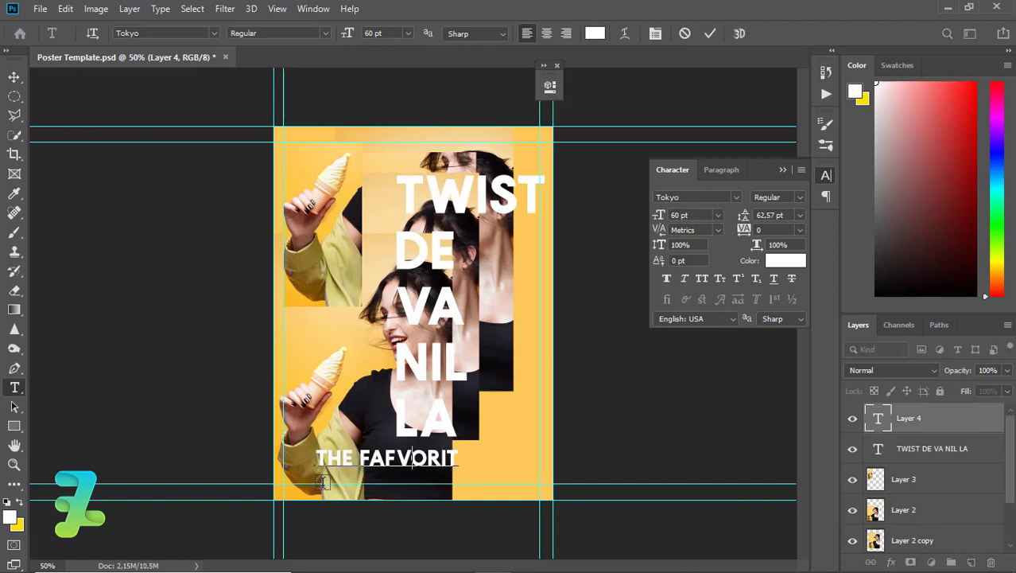
key("Delete")
key("Delete")
key("Delete")
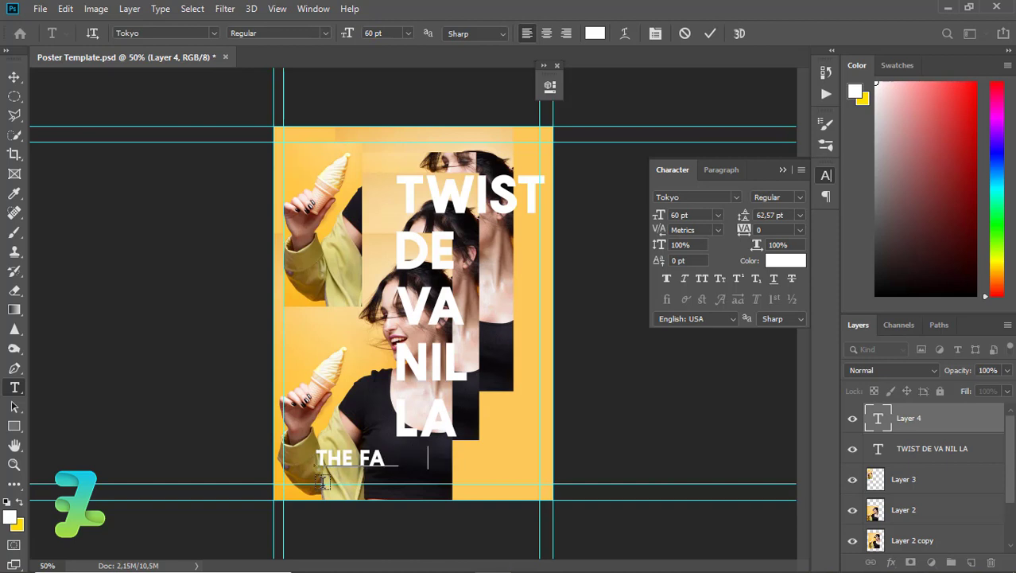
type("EAM")
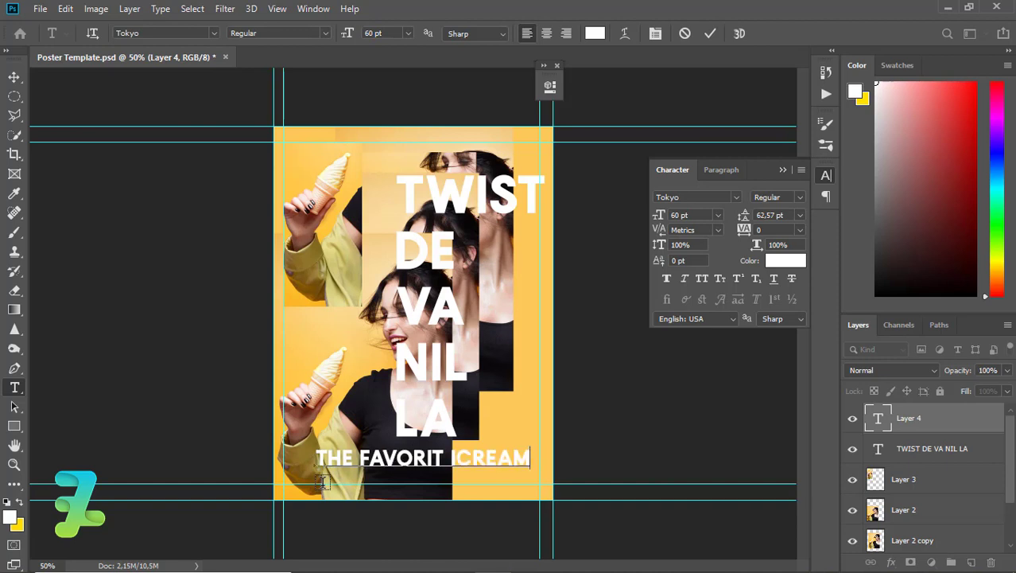
key("Delete")
key("Delete")
key("Delete")
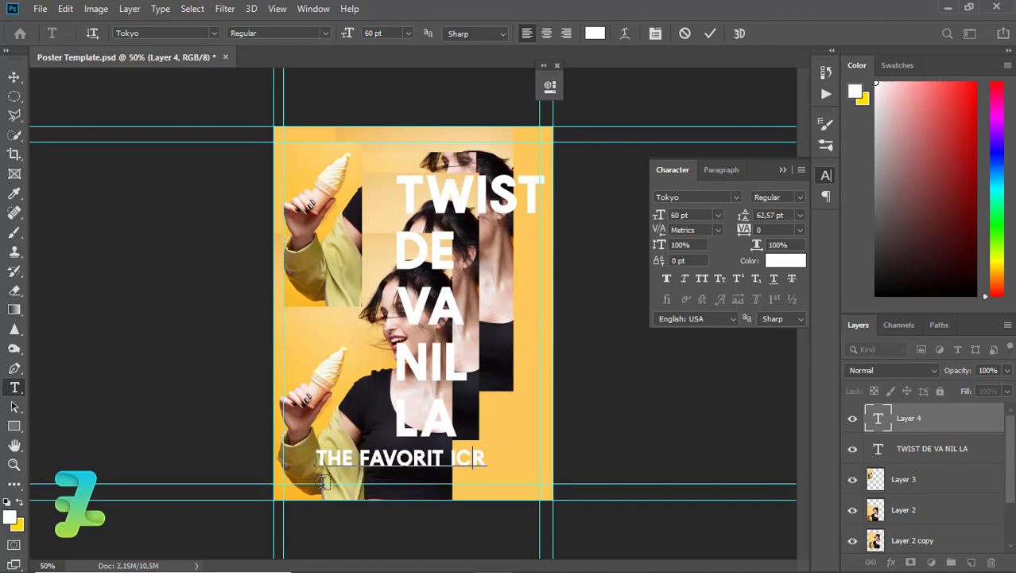
type("E CREAM")
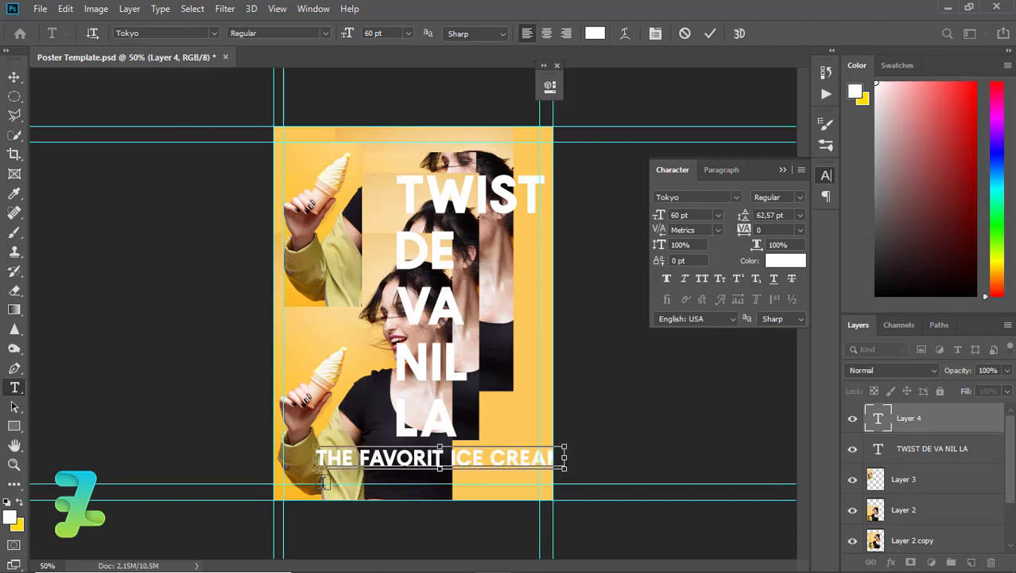
key("ctrl+a")
left_click(407, 37)
left_click(387, 193)
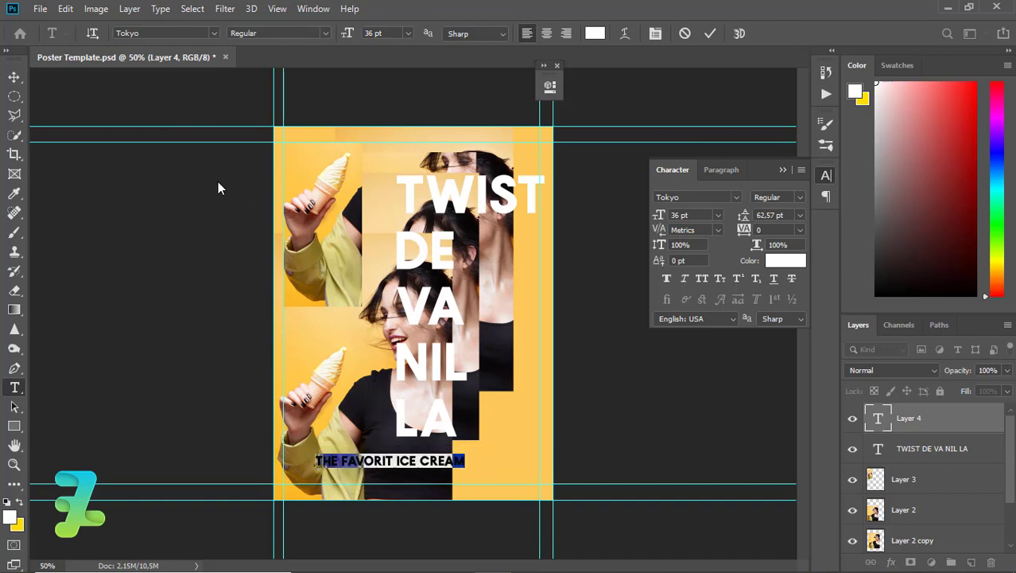
left_click(15, 77)
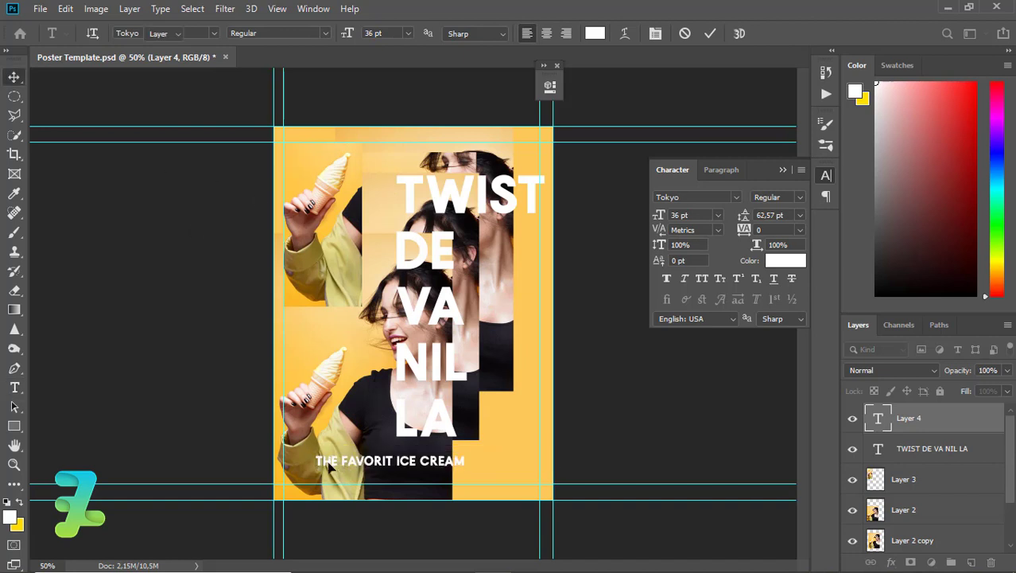
left_click_drag(328, 470, 304, 481)
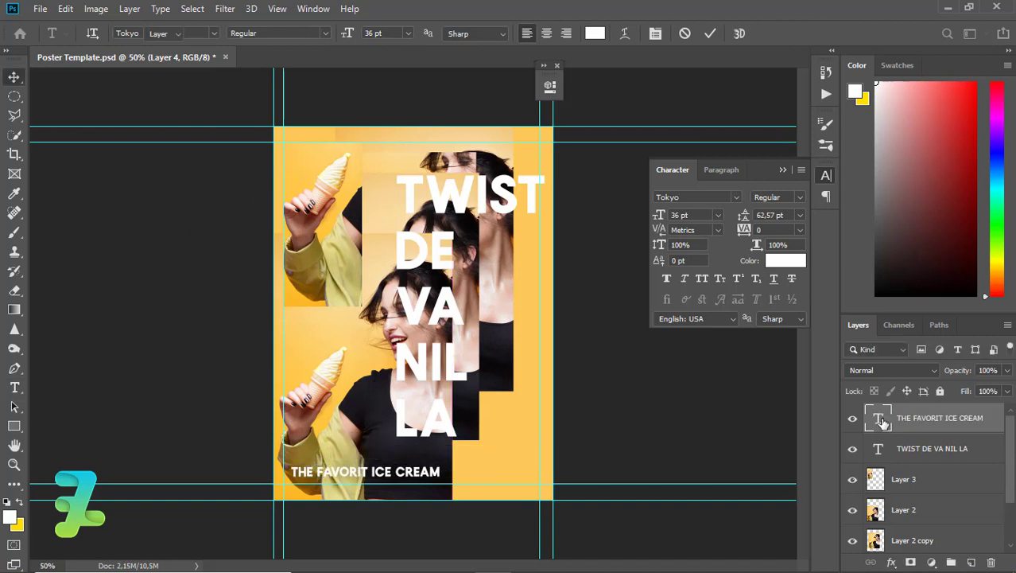
Step: Reopen the subtitle for editing and append VANILLA to it
key("t")
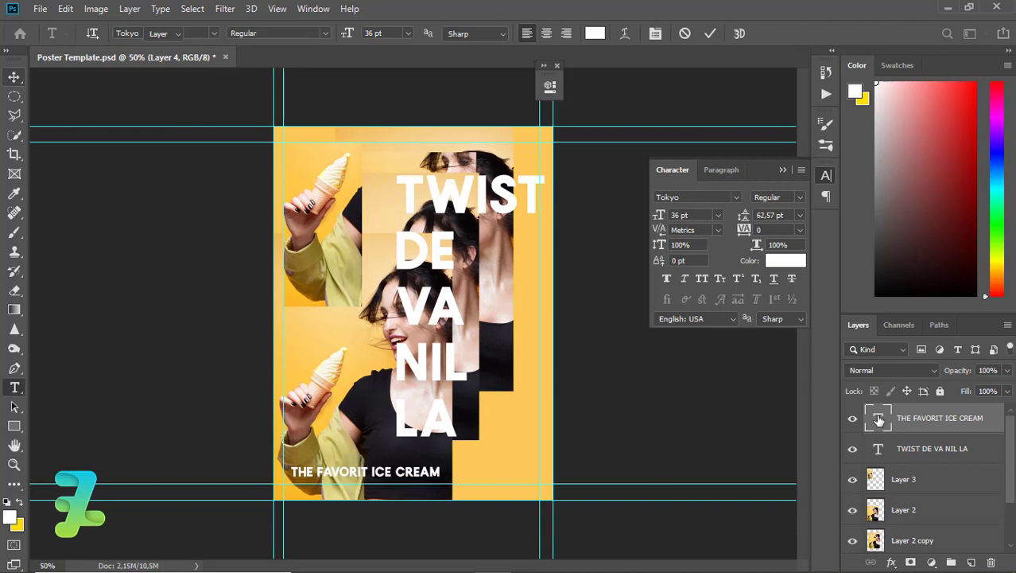
double_click(879, 420)
key("Escape")
key("v")
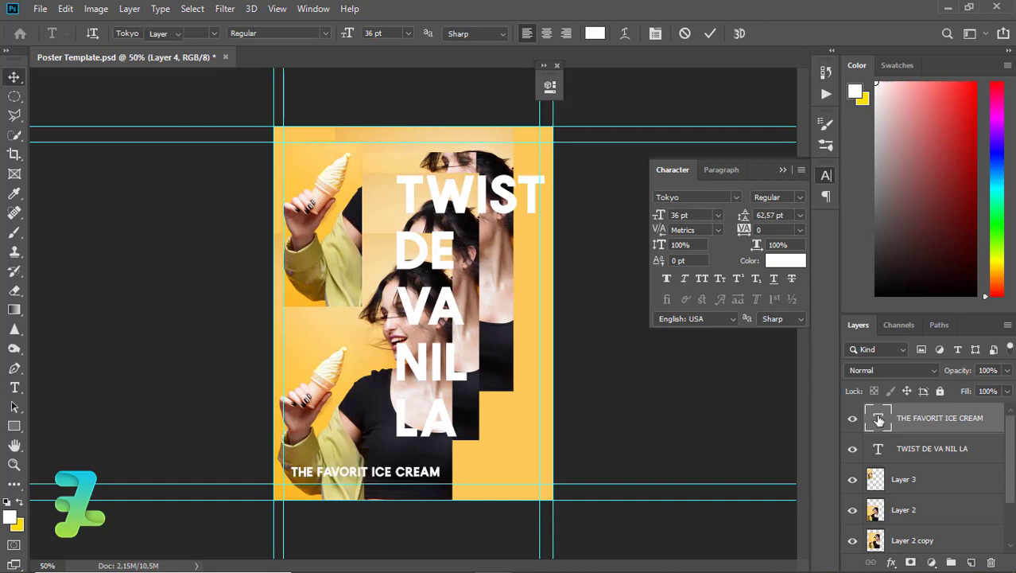
key("t")
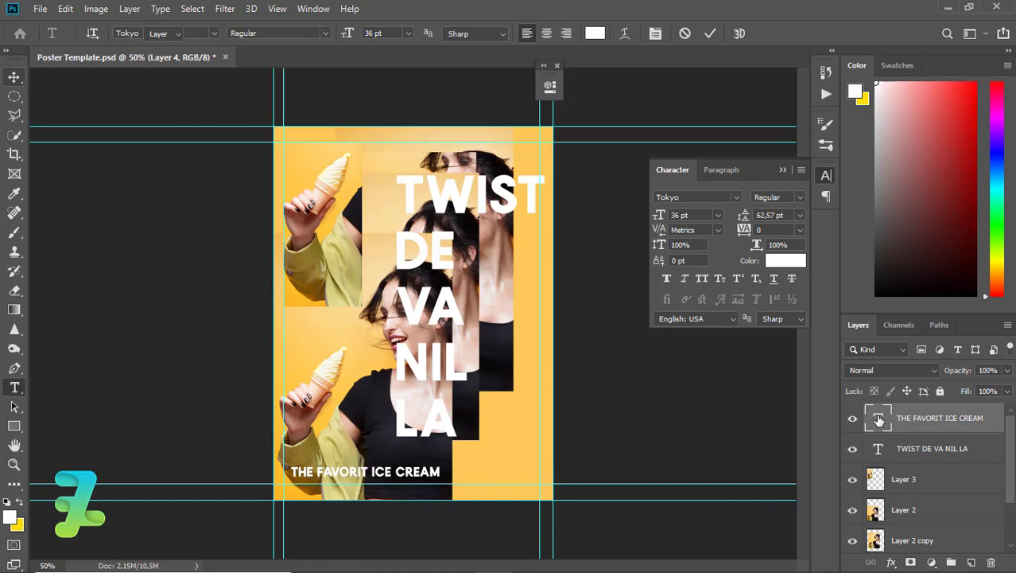
key("Return")
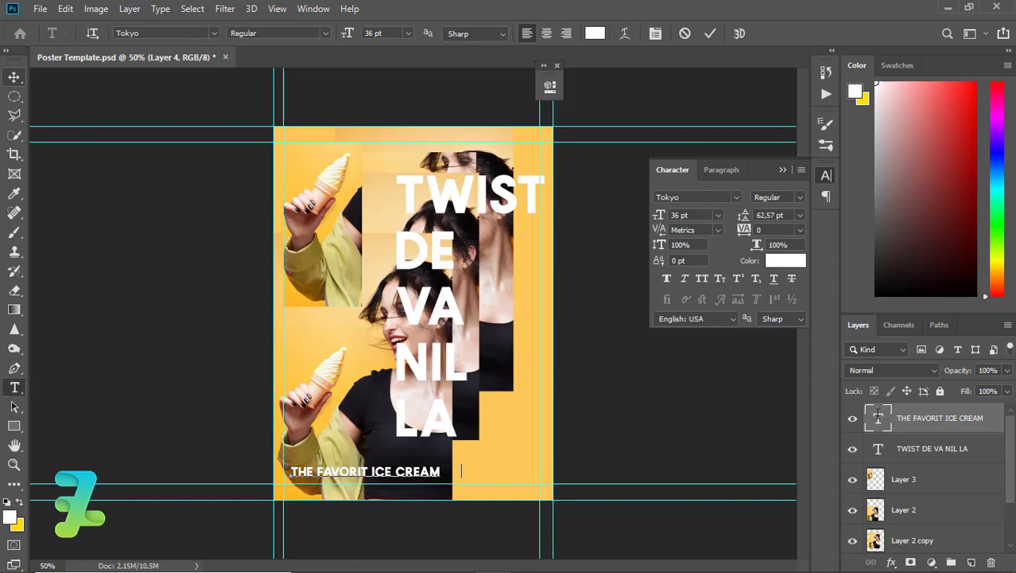
key("Escape")
key("v")
key("t")
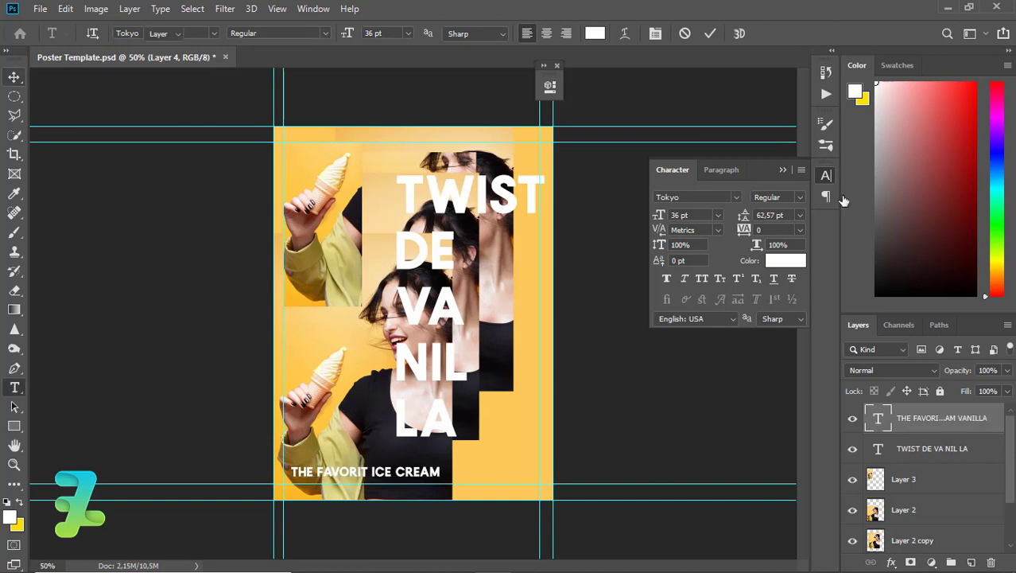
key("Return")
left_click(782, 170)
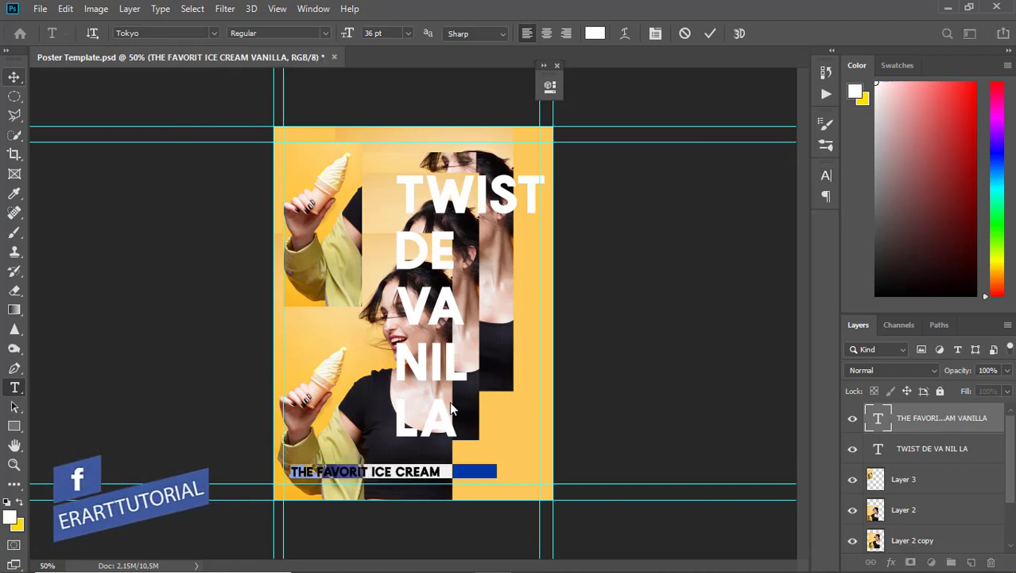
left_click_drag(496, 470, 459, 470)
left_click(15, 77)
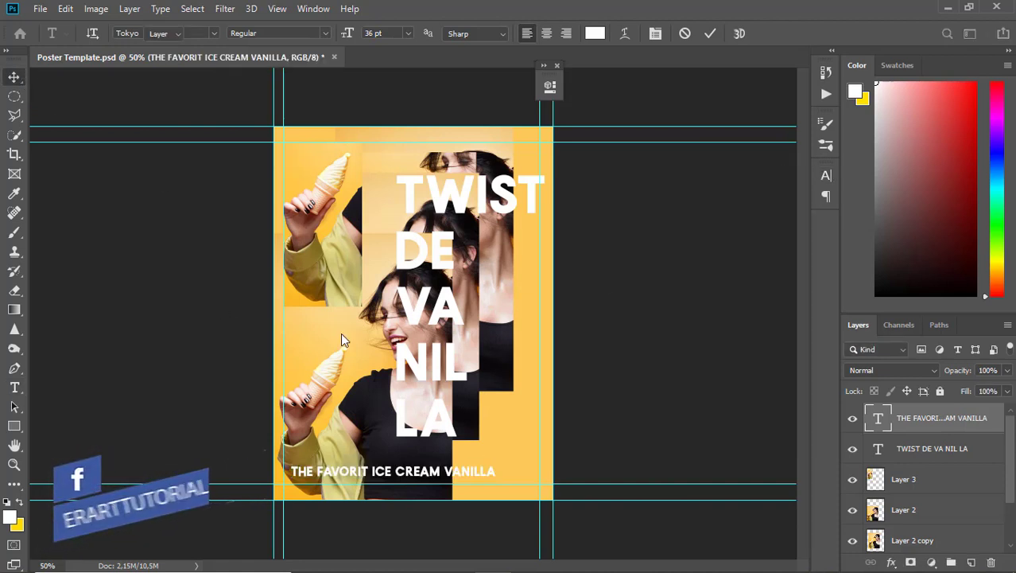
Step: Centre the subtitle horizontally on the poster, then deselect
key("ctrl+a")
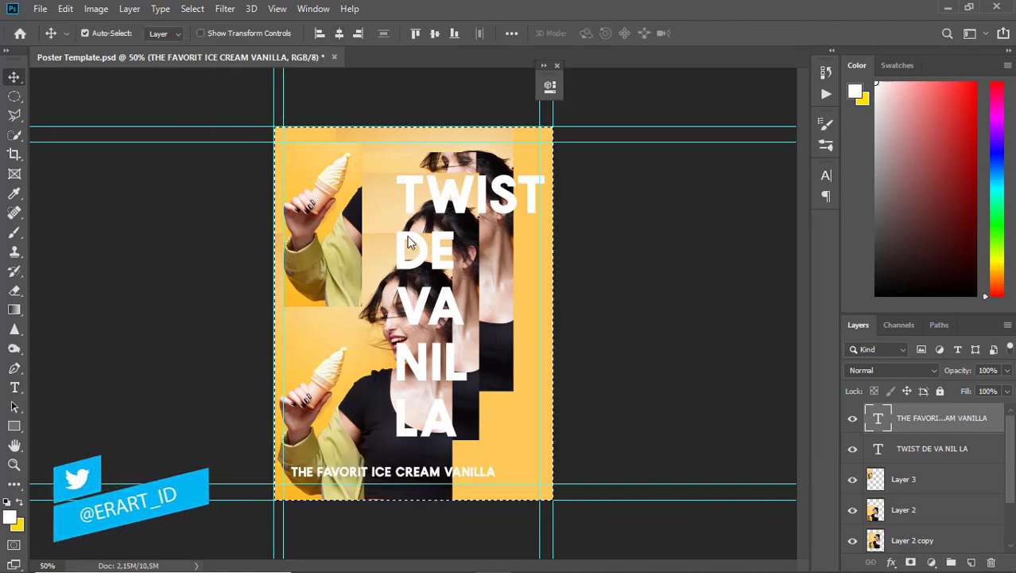
left_click_drag(394, 472, 414, 471)
key("ctrl+d")
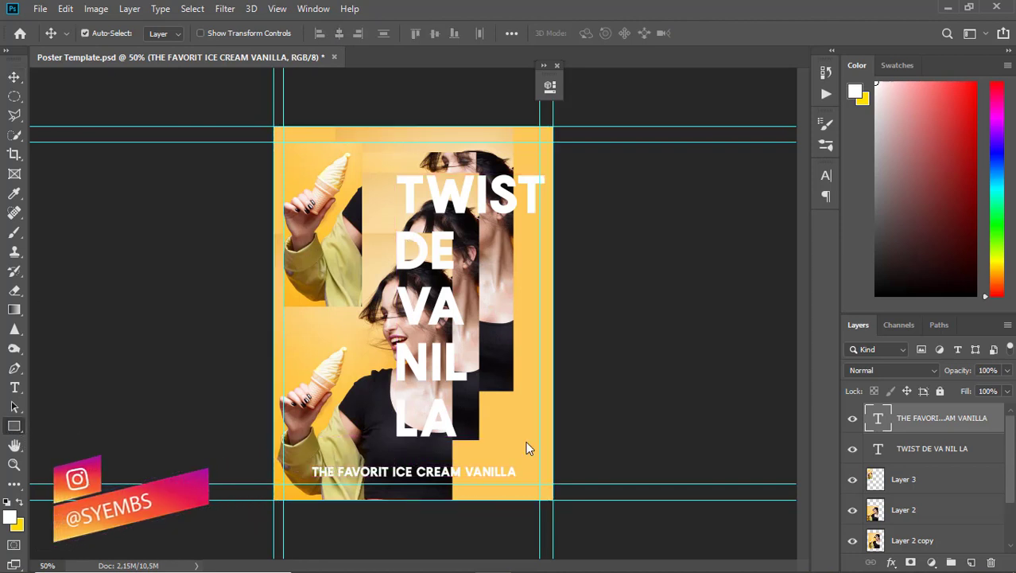
Step: Draw a thin white rectangle bar to the right of LA and drag out a copy
key("u")
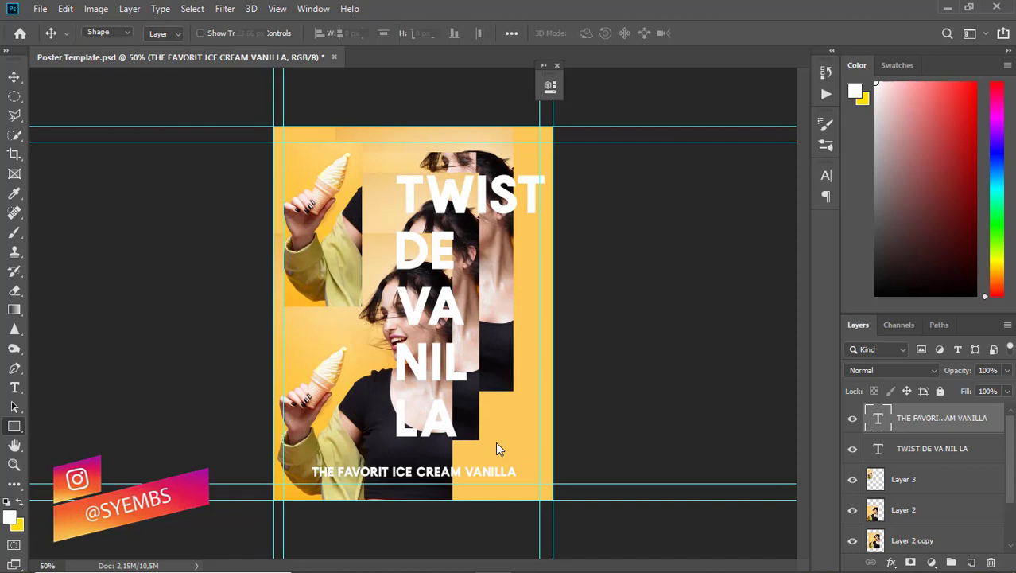
left_click_drag(484, 436, 569, 436)
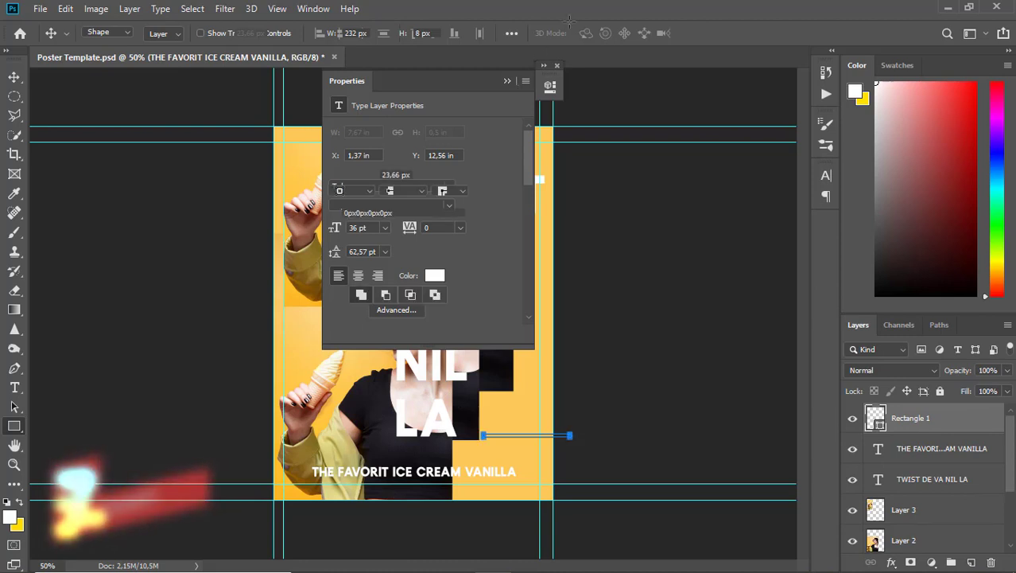
left_click(558, 66)
key("v")
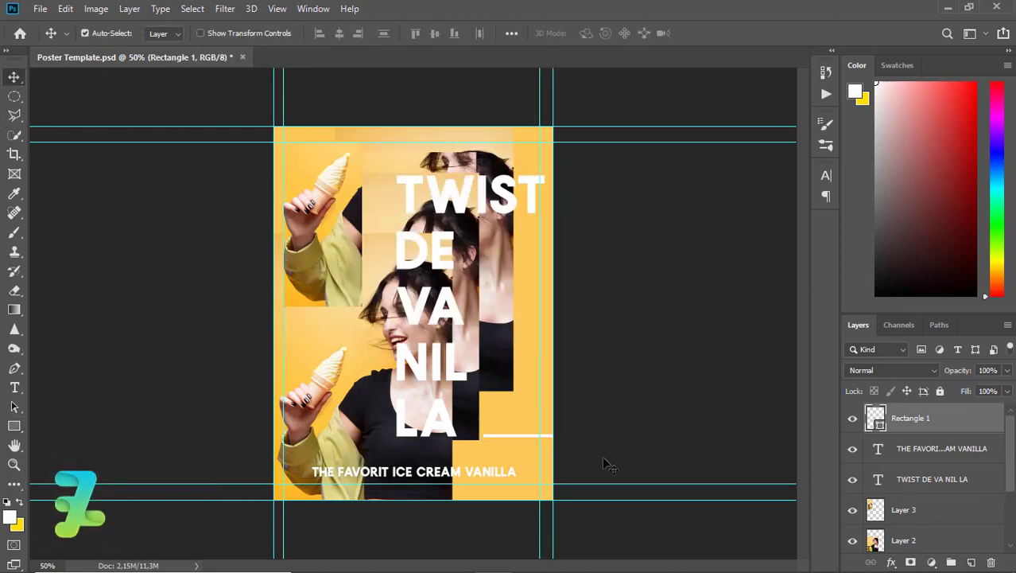
mouse_move(541, 436)
left_mouse_down()
mouse_move(547, 443)
mouse_move(555, 285)
mouse_move(548, 438)
left_mouse_up()
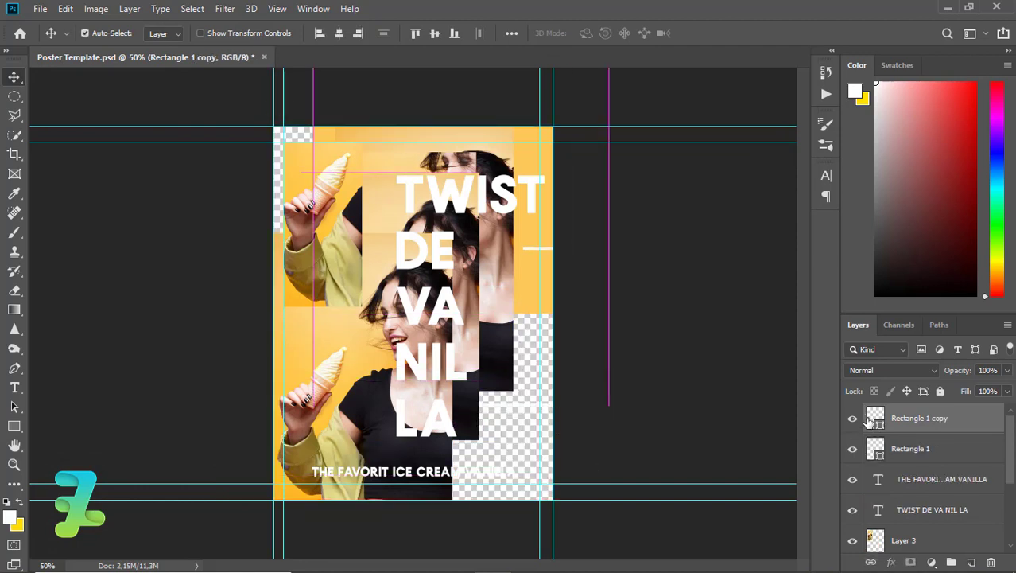
Step: Move the copied bar up beside TWIST and place another copy near the right edge
left_click(873, 421, "shift")
left_click(872, 421)
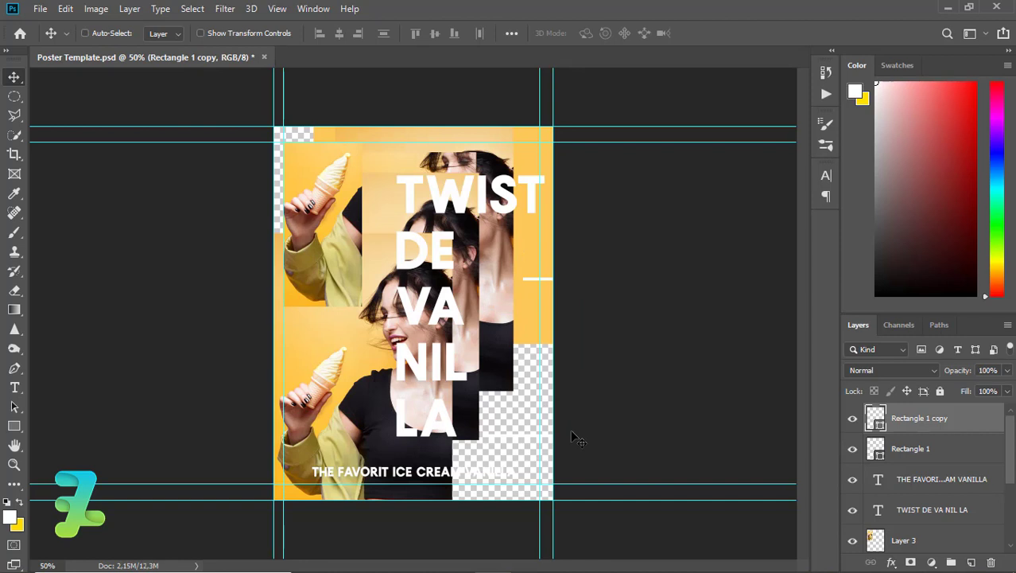
mouse_move(543, 432)
left_mouse_down()
mouse_move(593, 254)
mouse_move(583, 235)
left_mouse_up()
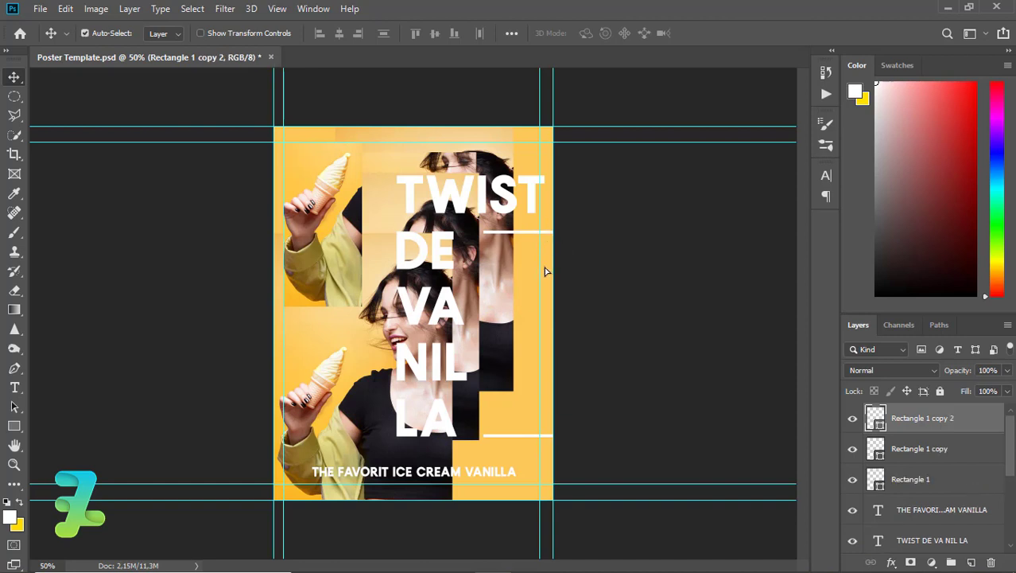
key("ctrl")
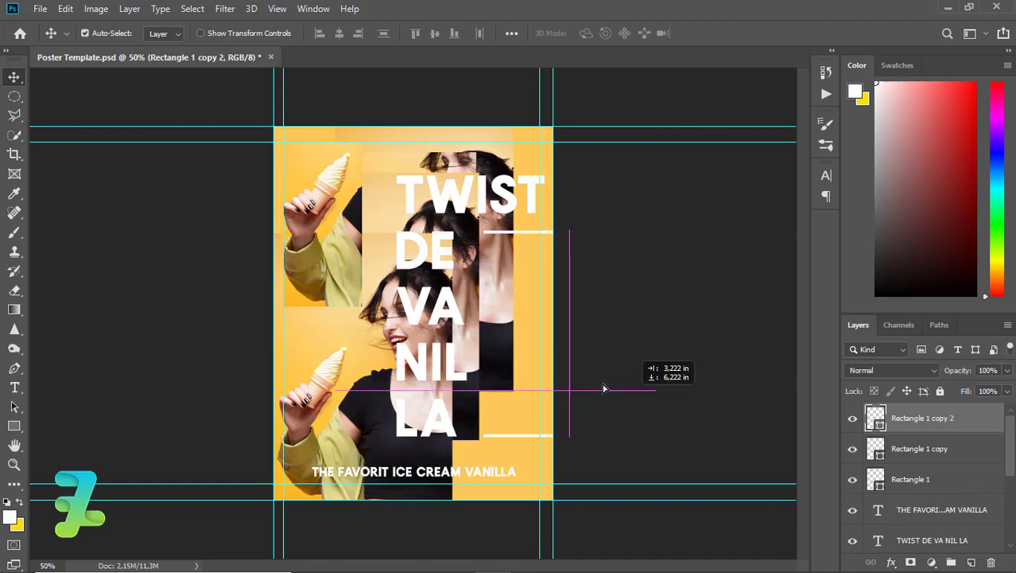
left_click_drag(565, 385, 552, 359)
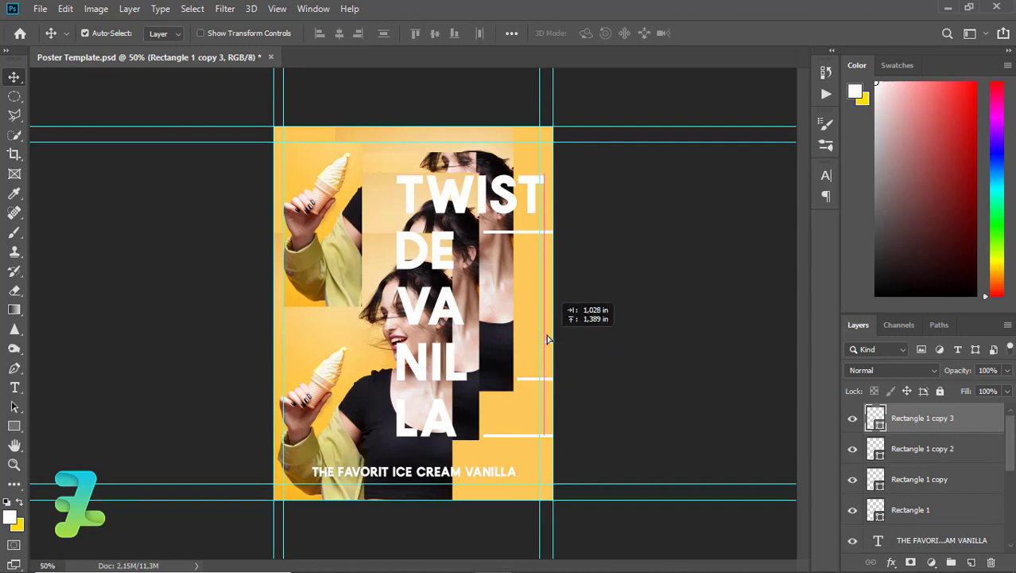
left_click_drag(552, 359, 547, 340)
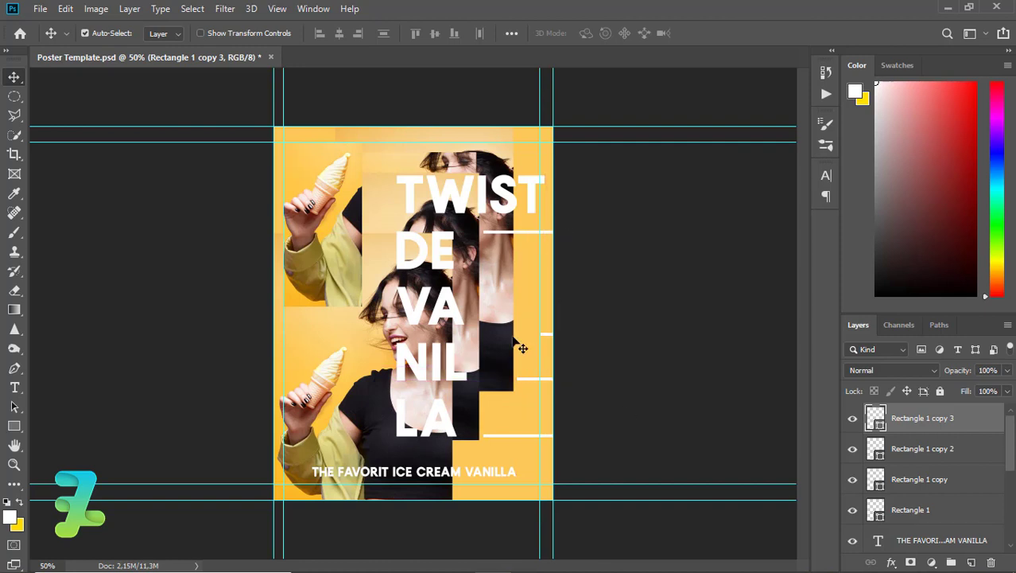
scroll(1010, 470, "down", 3)
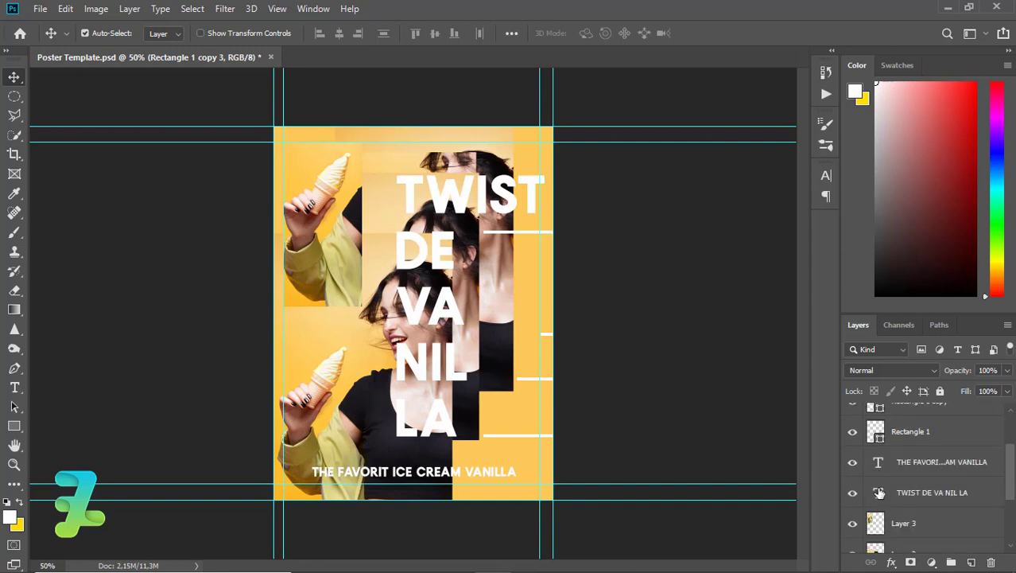
Step: Duplicate the TWIST DE VA NIL LA layer and switch the original's font style to Tokyo Outline
left_click(879, 494)
key("ctrl+j")
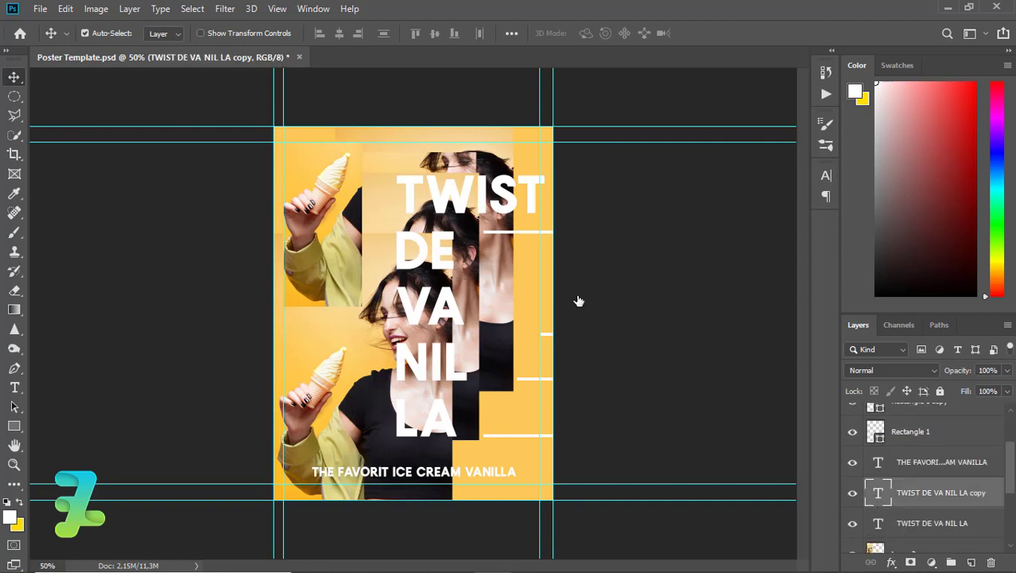
key("alt+bracketleft")
key("t")
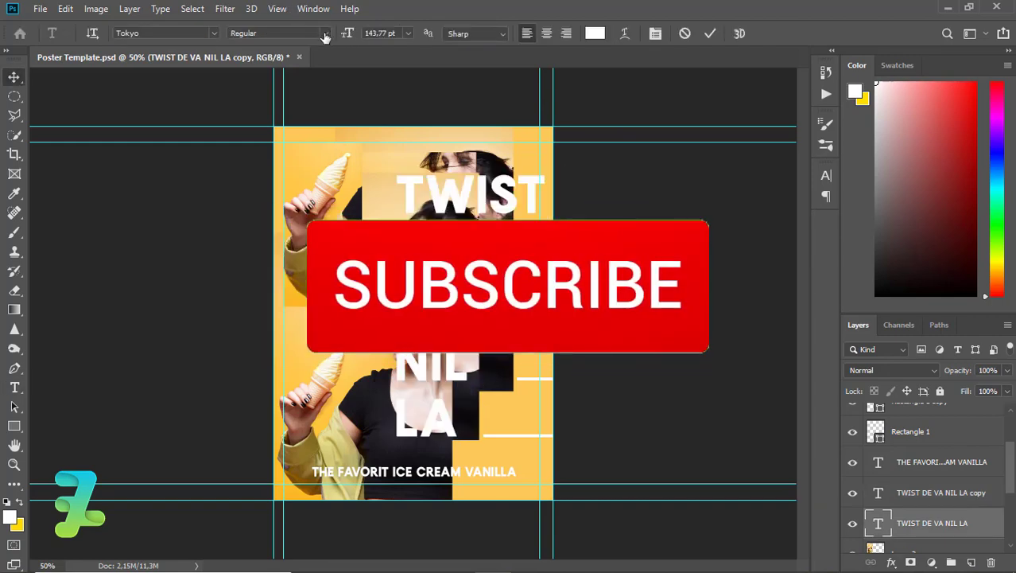
key("v")
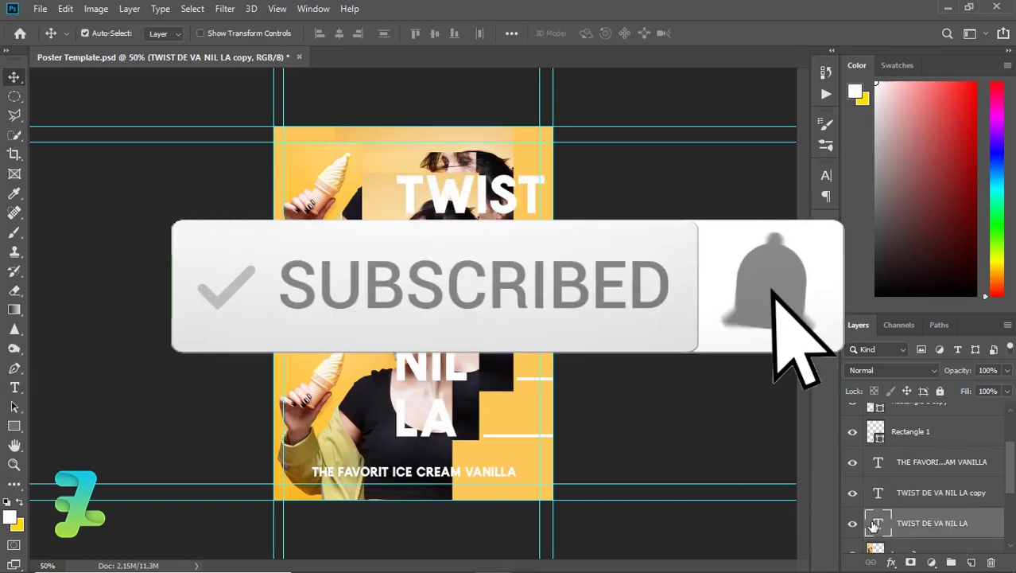
key("t")
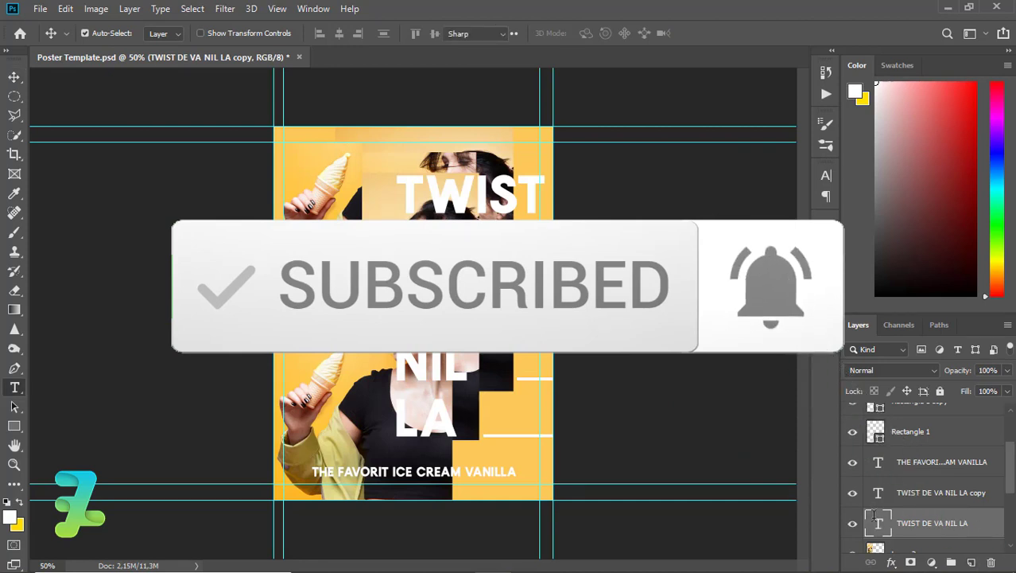
double_click(878, 523)
left_click(306, 33)
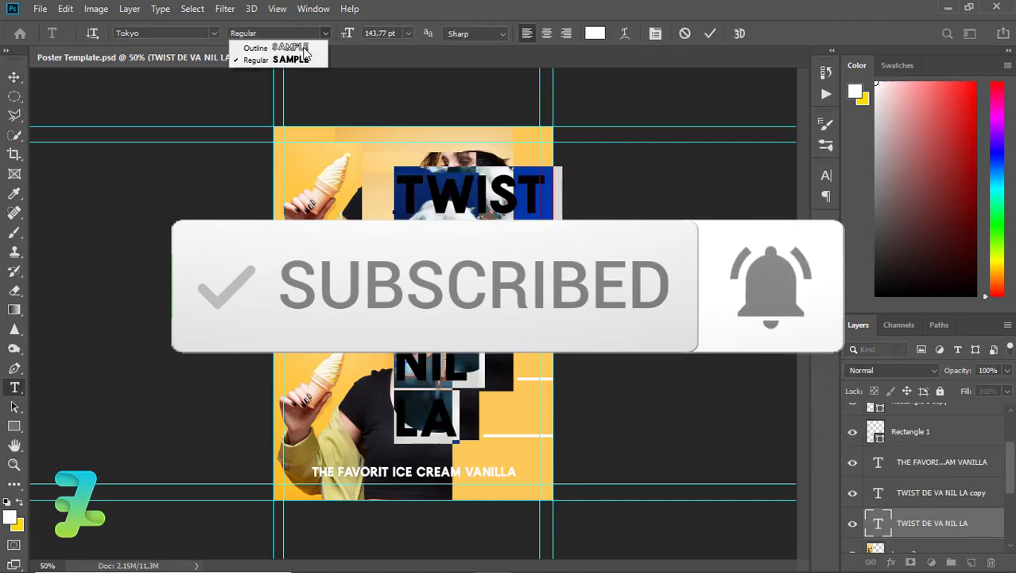
left_click(303, 47)
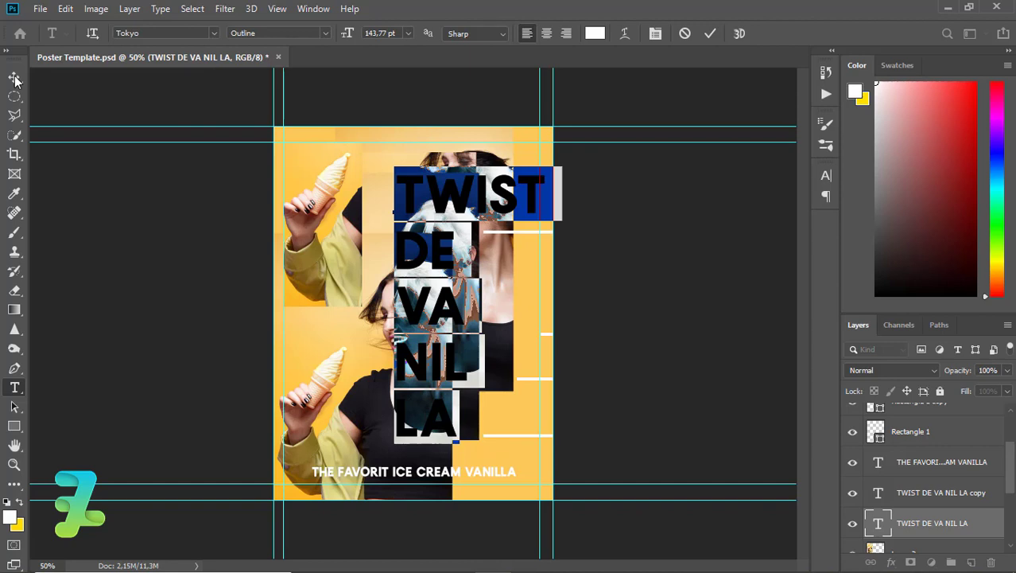
left_click(14, 77)
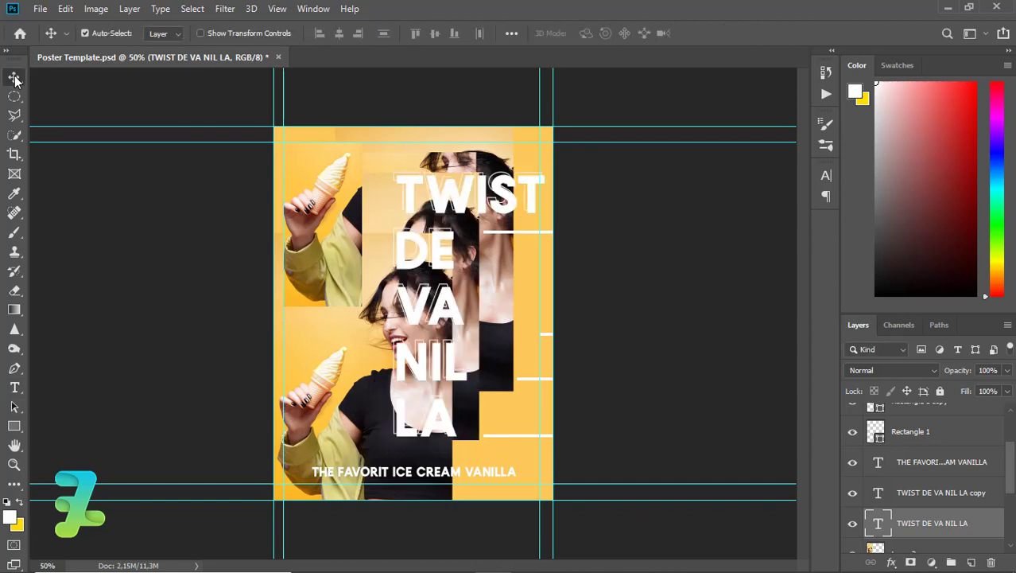